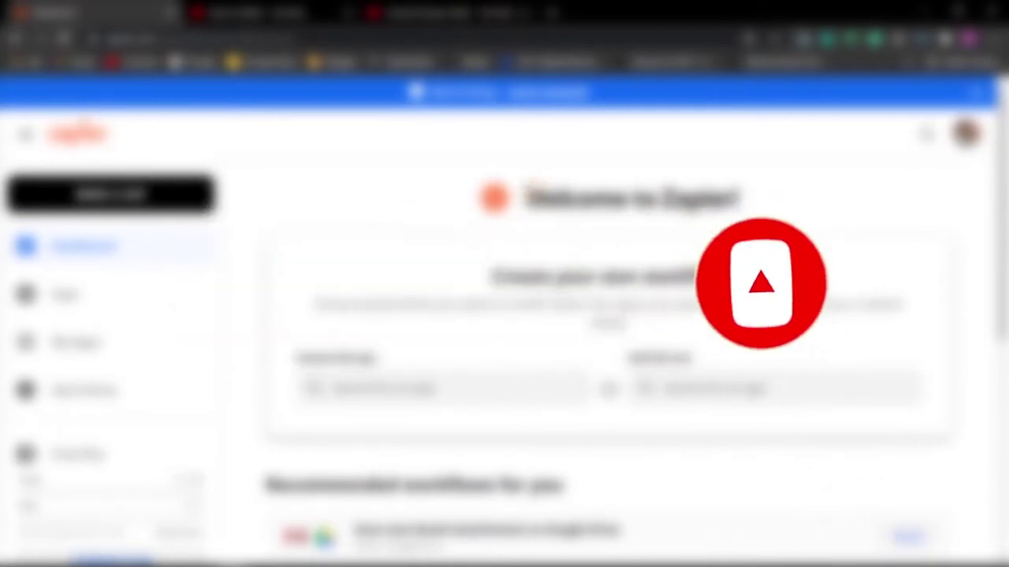
Examine the dashboard's two app fields for creating a custom workflow and the list of recommended workflows
drag(524, 197, 642, 197)
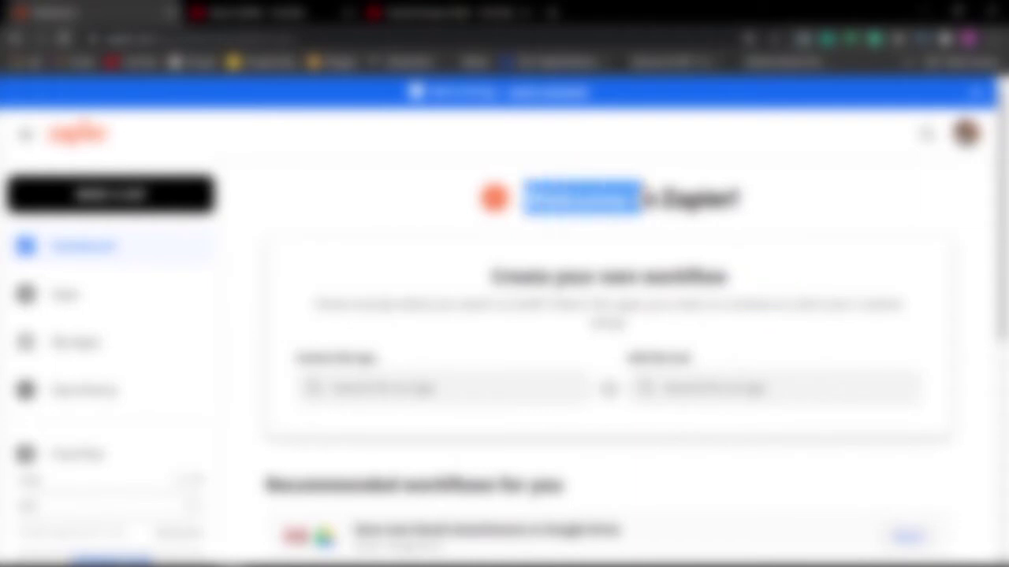
click(664, 204)
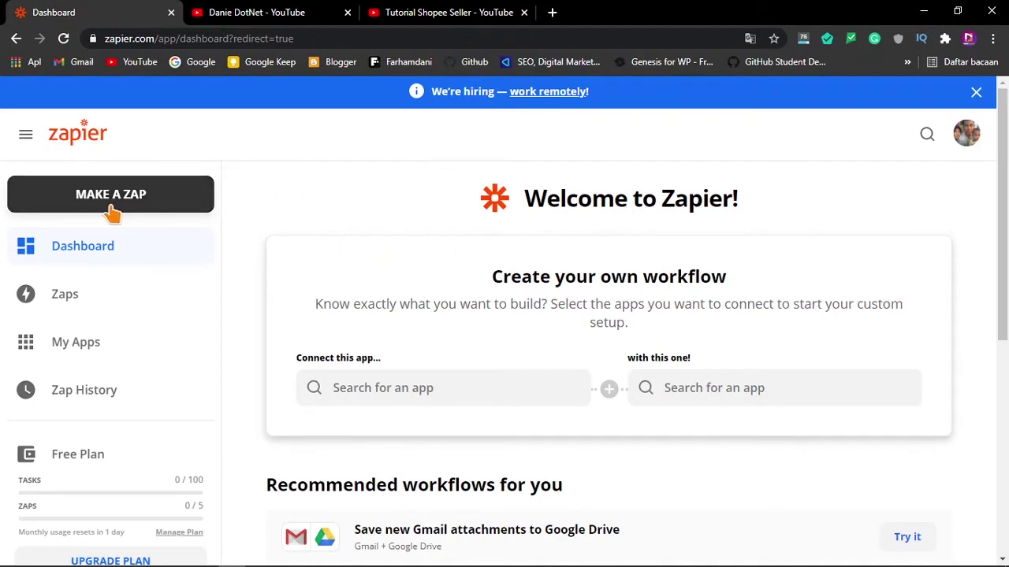
scroll(317, 338, down, 1)
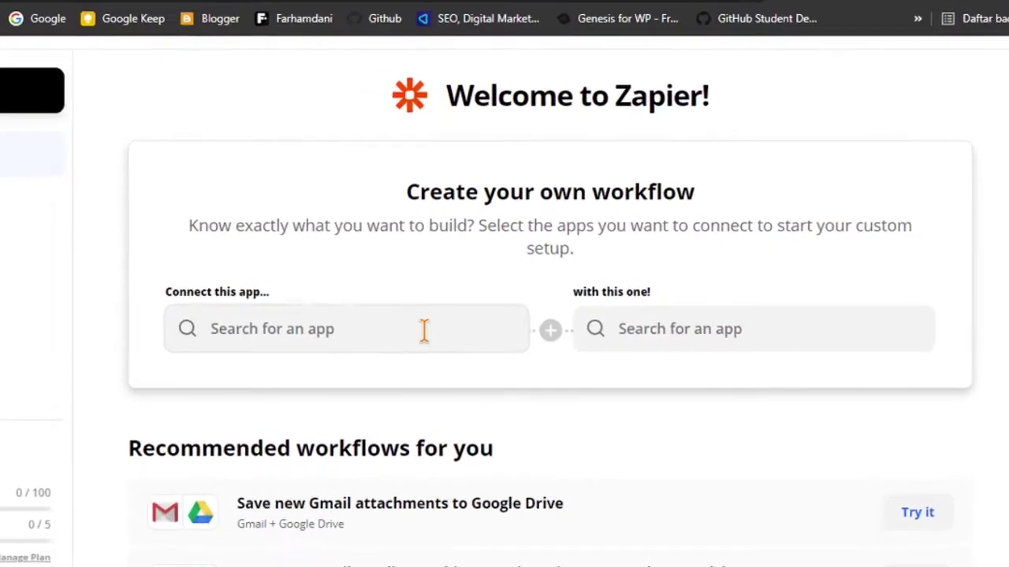
click(506, 315)
click(630, 354)
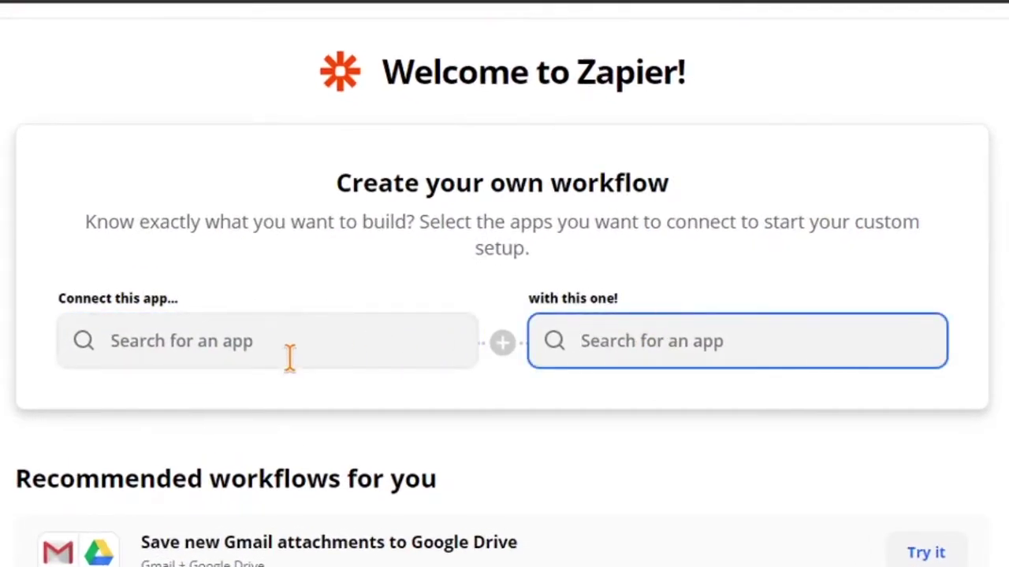
click(264, 349)
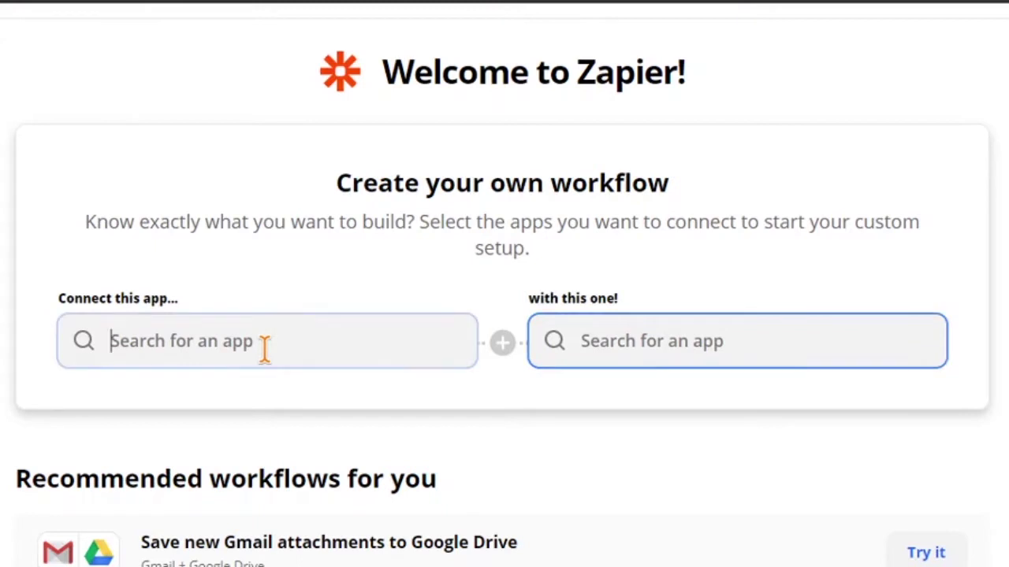
click(49, 277)
drag(49, 277, 45, 376)
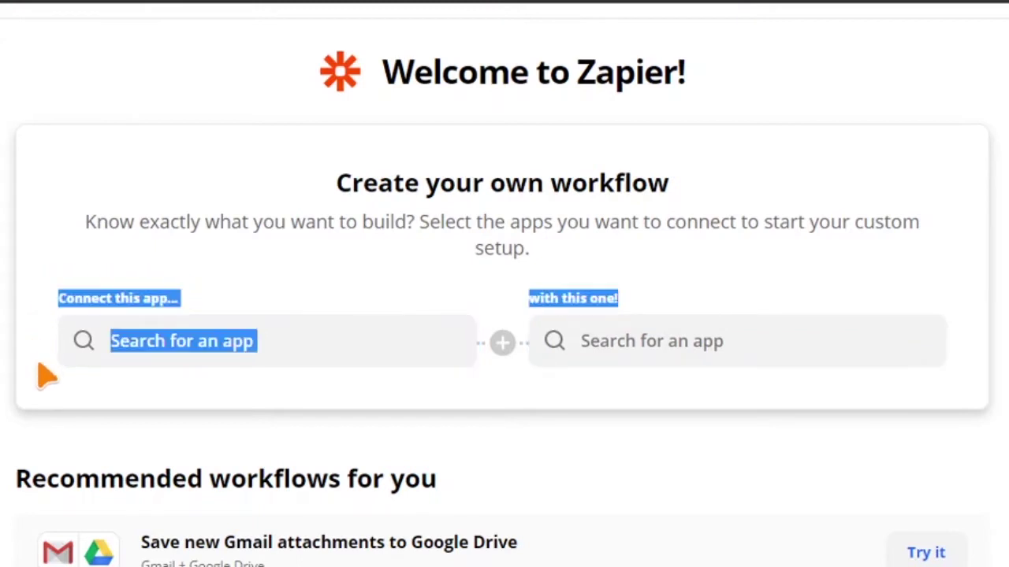
click(29, 289)
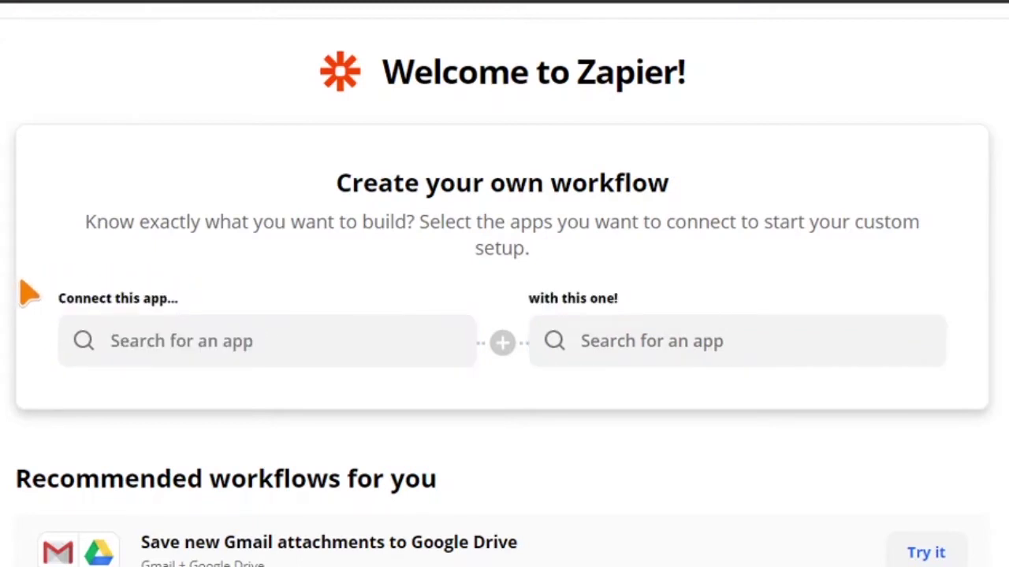
click(241, 346)
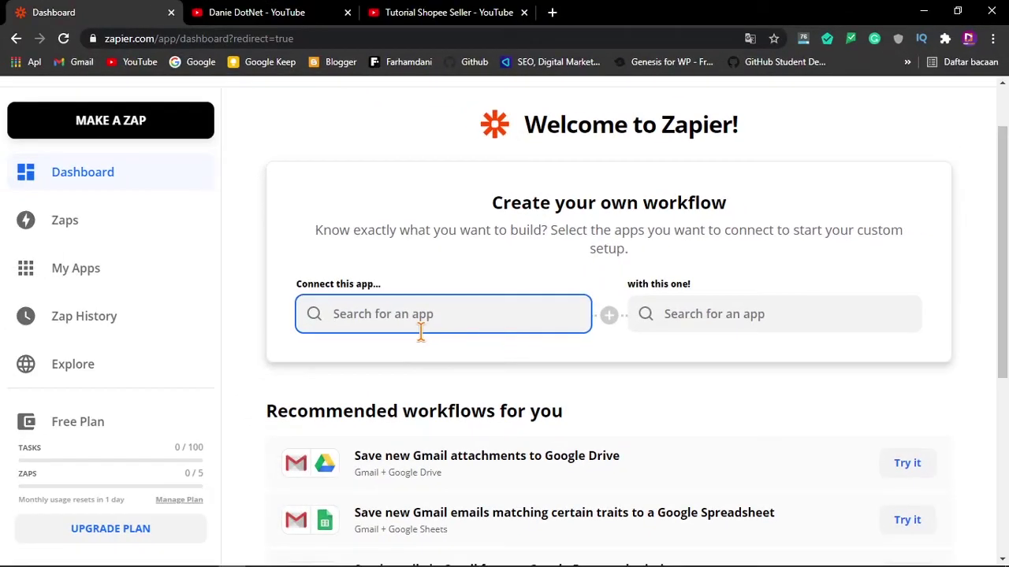
scroll(421, 331, down, 5)
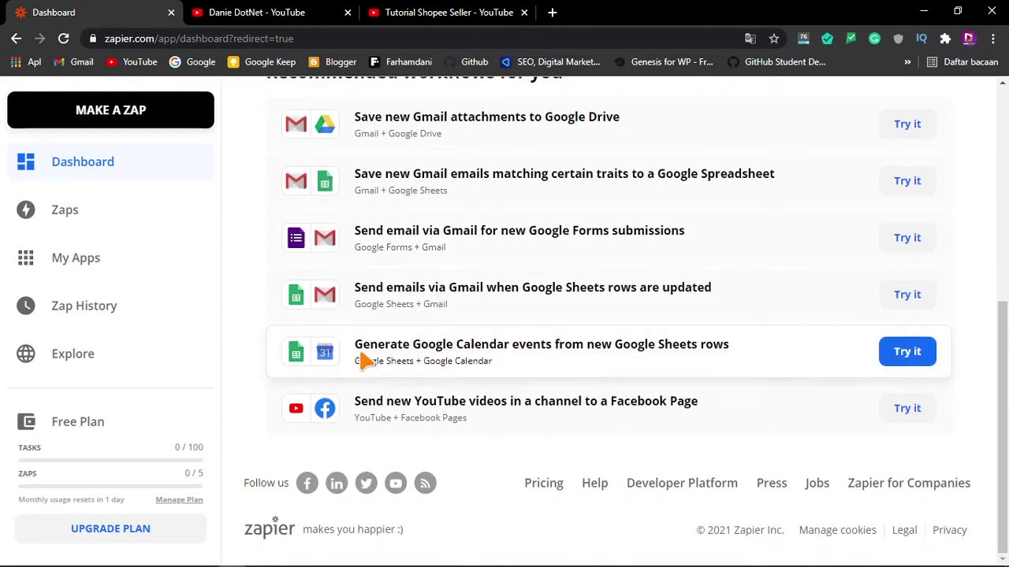
scroll(363, 356, up, 1)
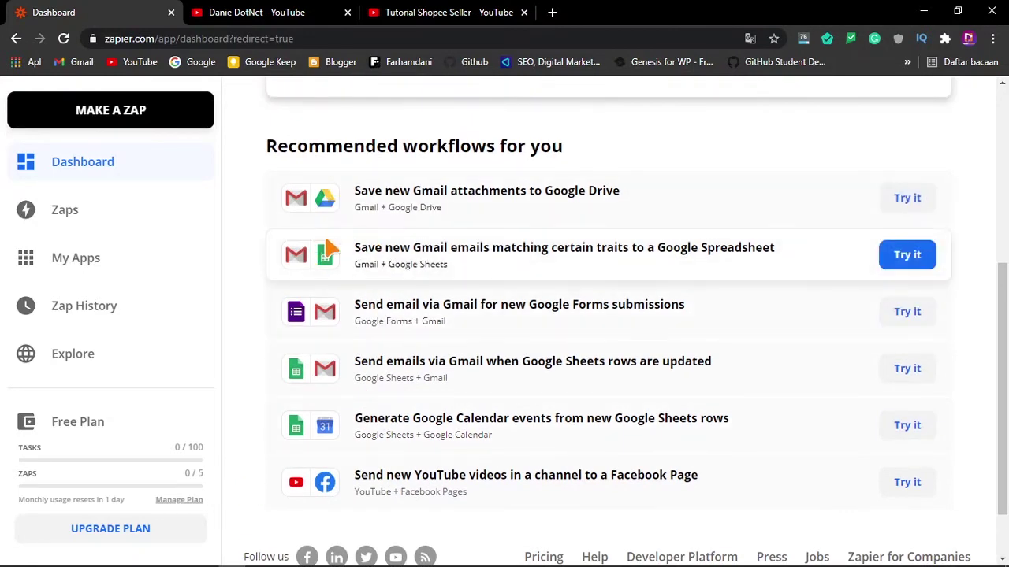
scroll(394, 219, up, 1)
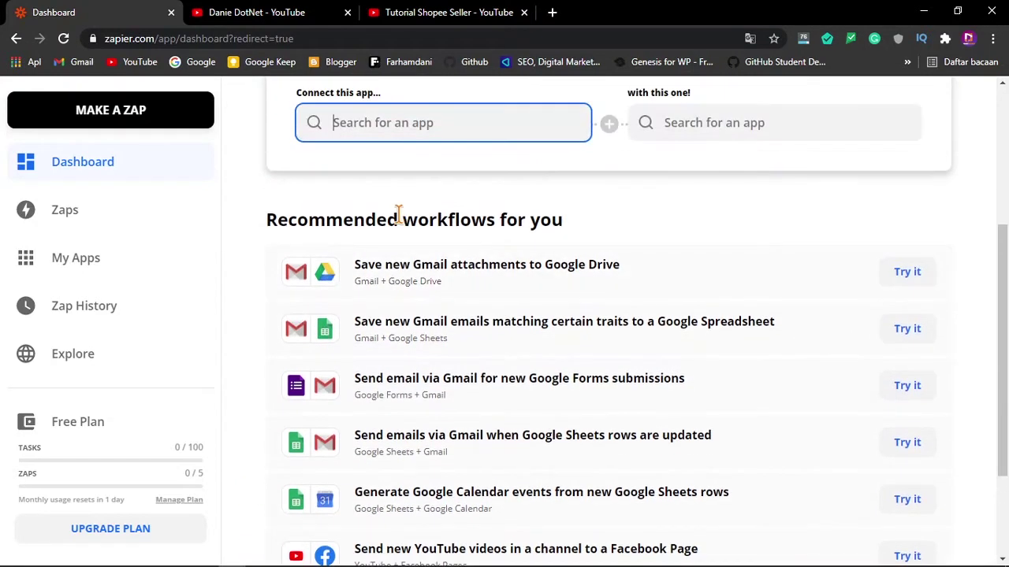
scroll(399, 214, up, 1)
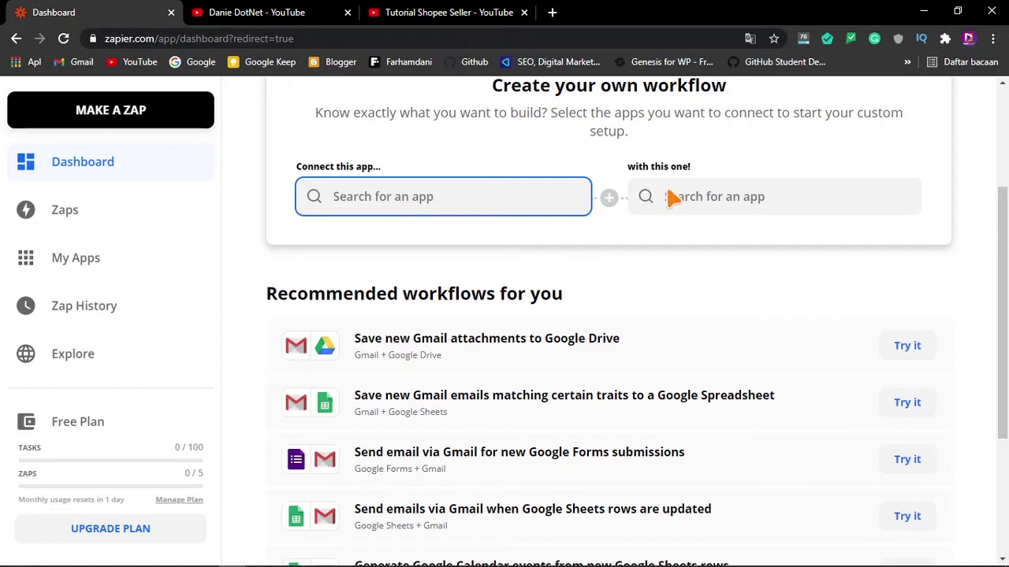
click(742, 194)
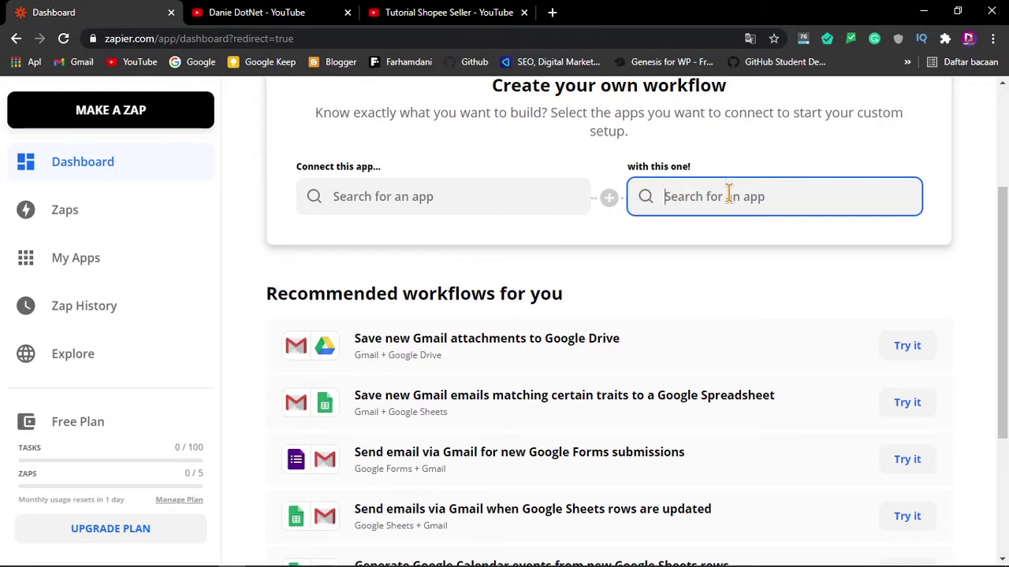
text(word)
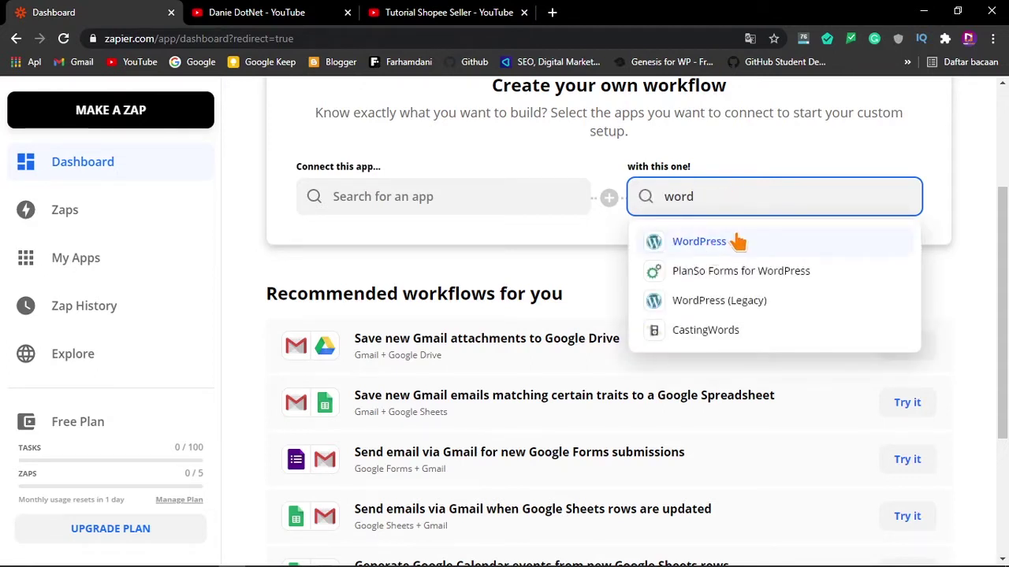
drag(739, 193, 552, 214)
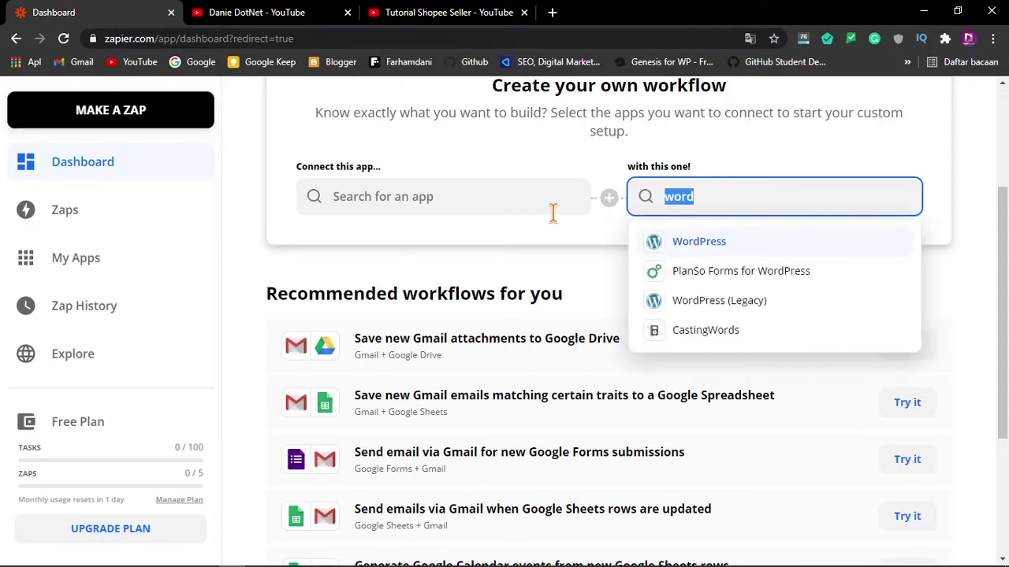
key(BackSpace)
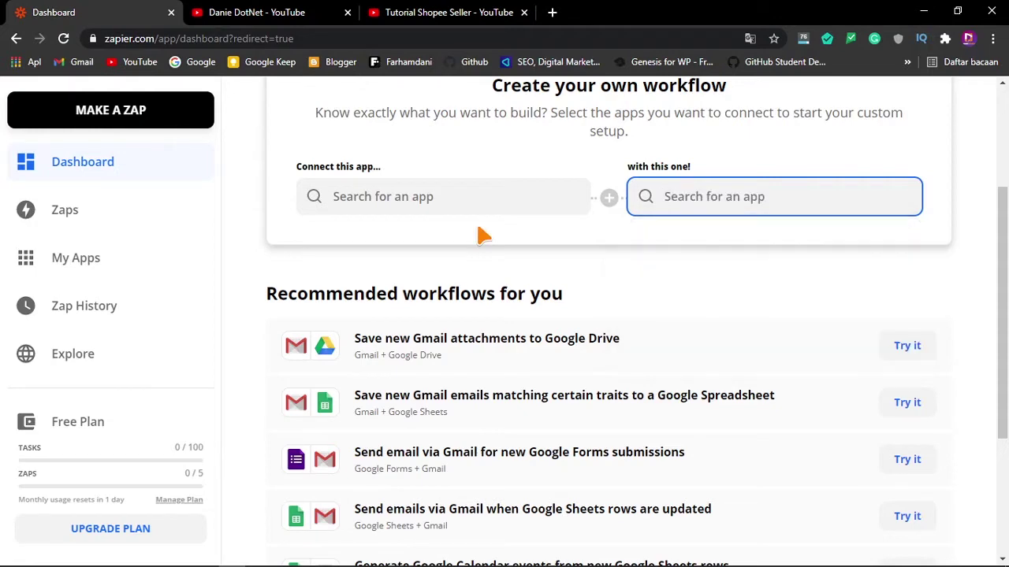
Search for "facebook" as the first app to connect and choose Facebook Pages
click(413, 206)
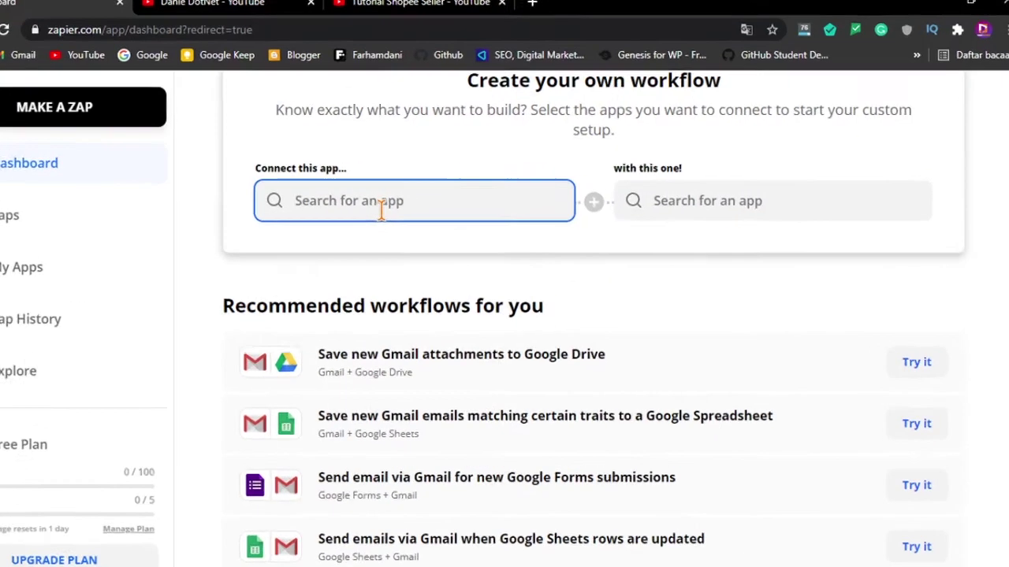
text(f)
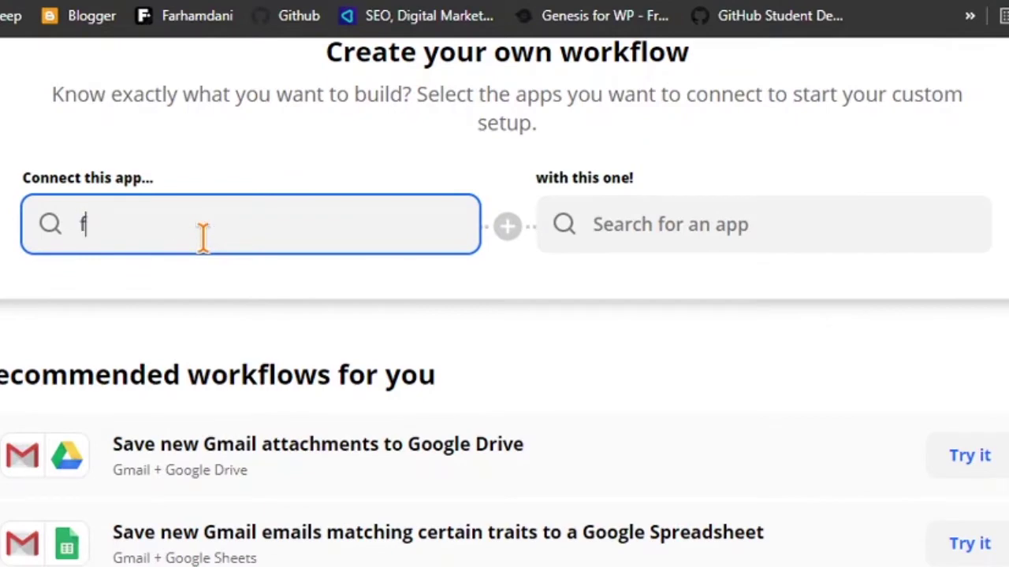
text(acebook)
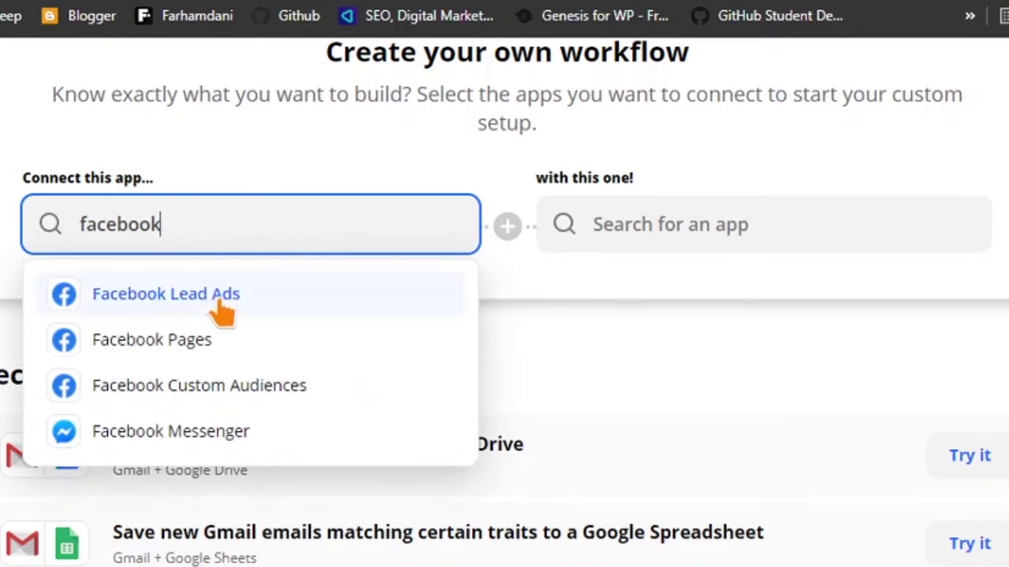
scroll(221, 310, down, 2)
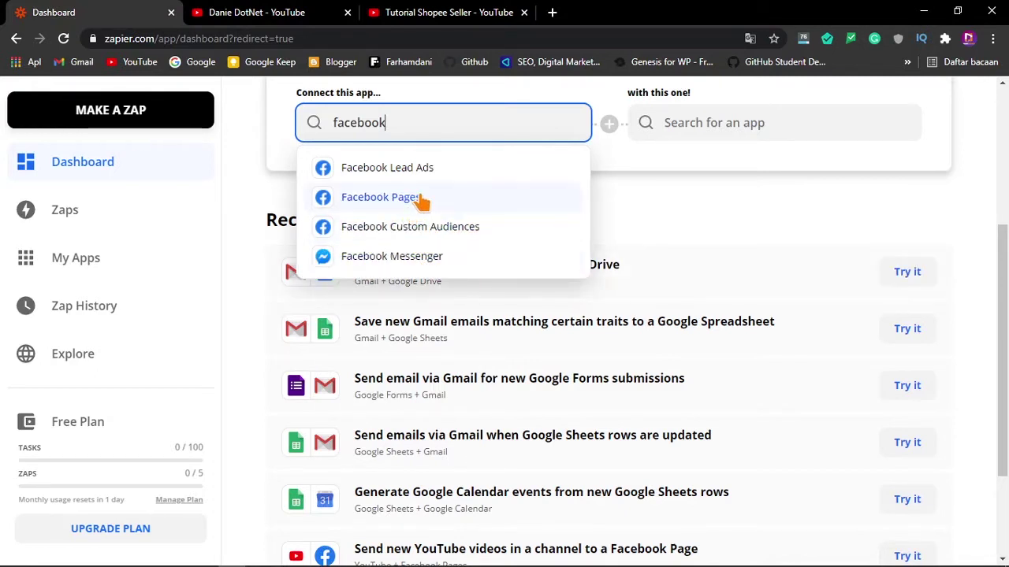
click(422, 201)
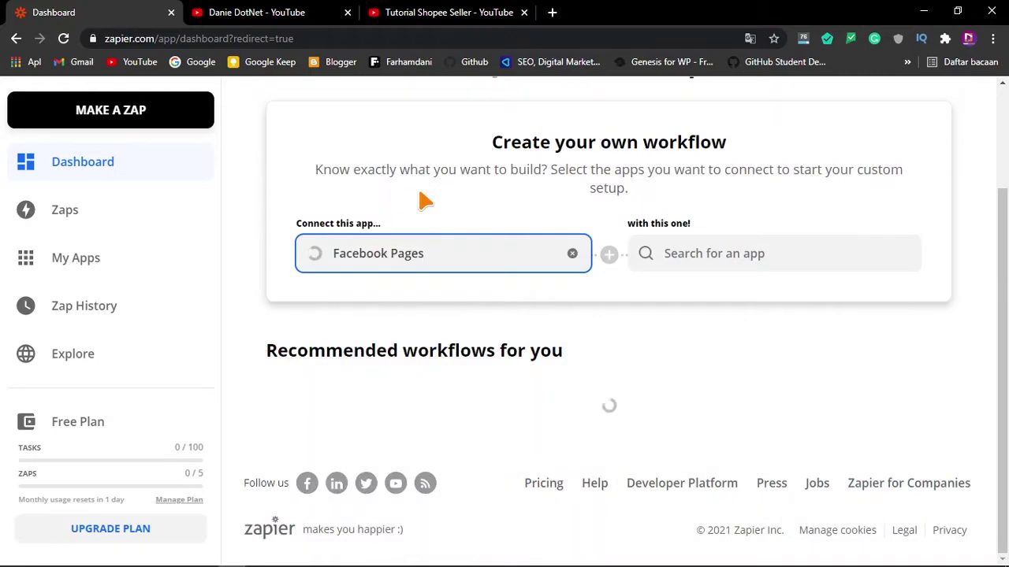
Start the recommended workflow "Send new YouTube videos in a channel to a Facebook Page"
scroll(386, 205, up, 4)
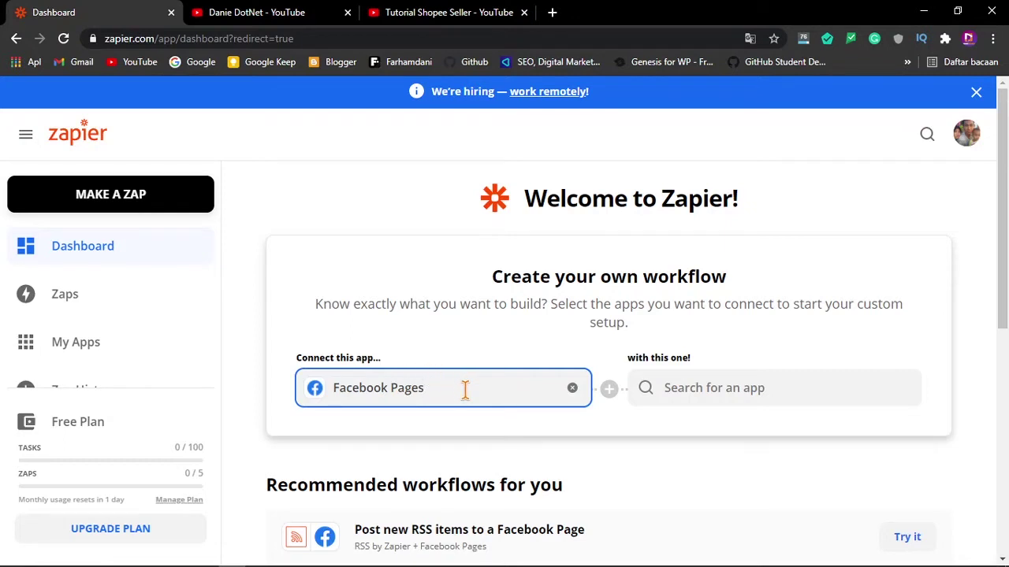
scroll(465, 388, down, 1)
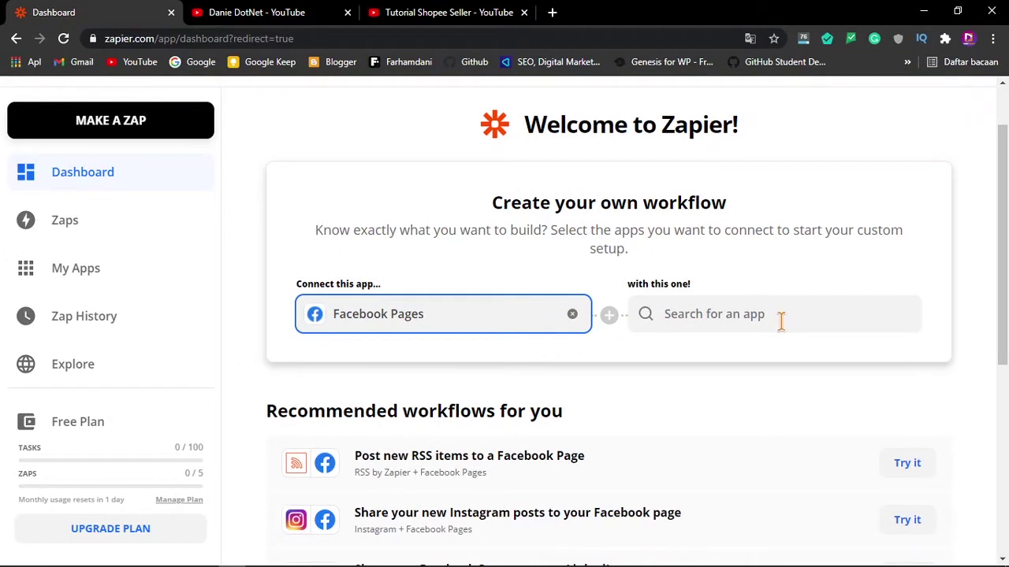
click(723, 313)
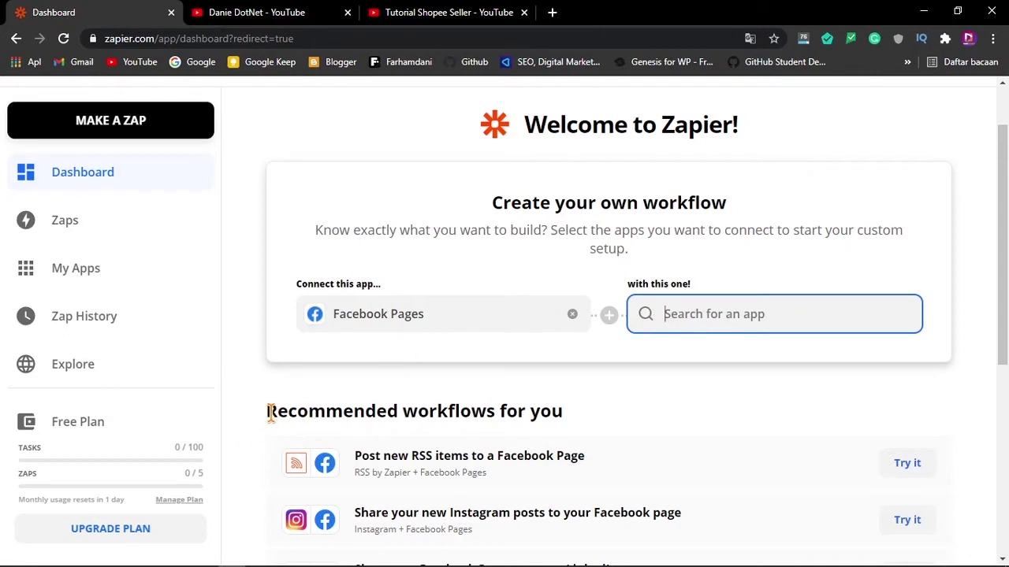
drag(268, 411, 567, 418)
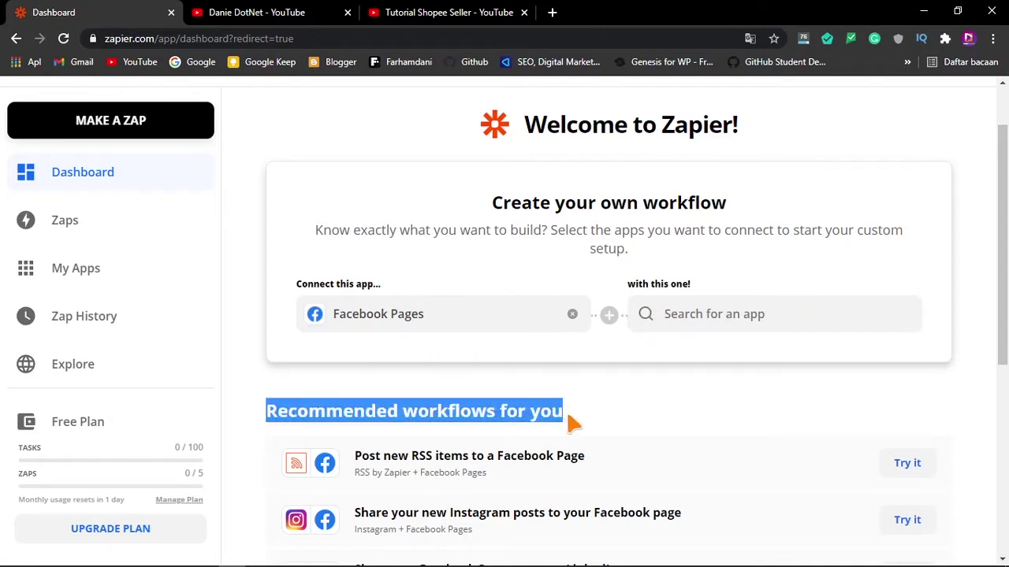
scroll(619, 404, down, 3)
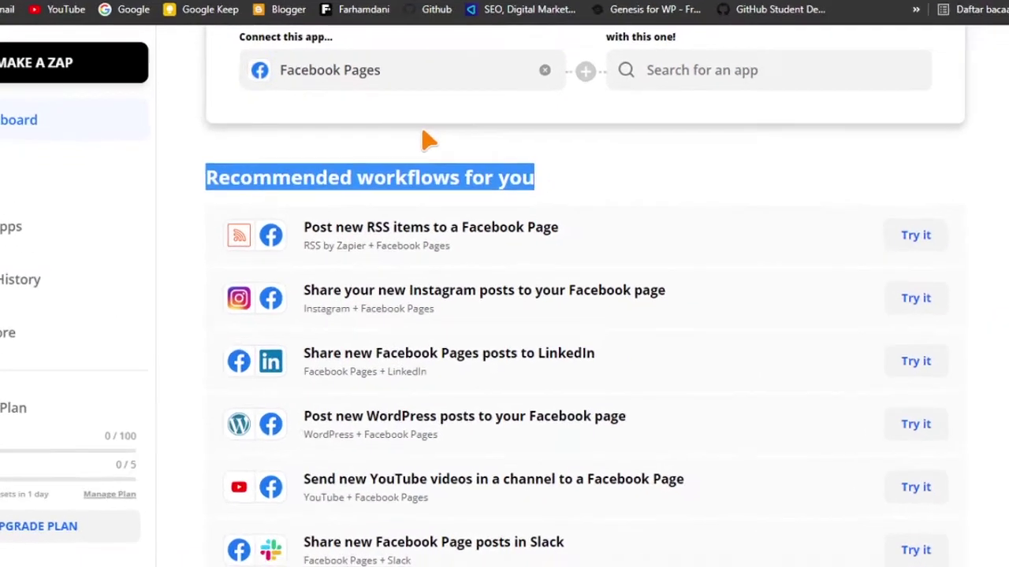
click(468, 181)
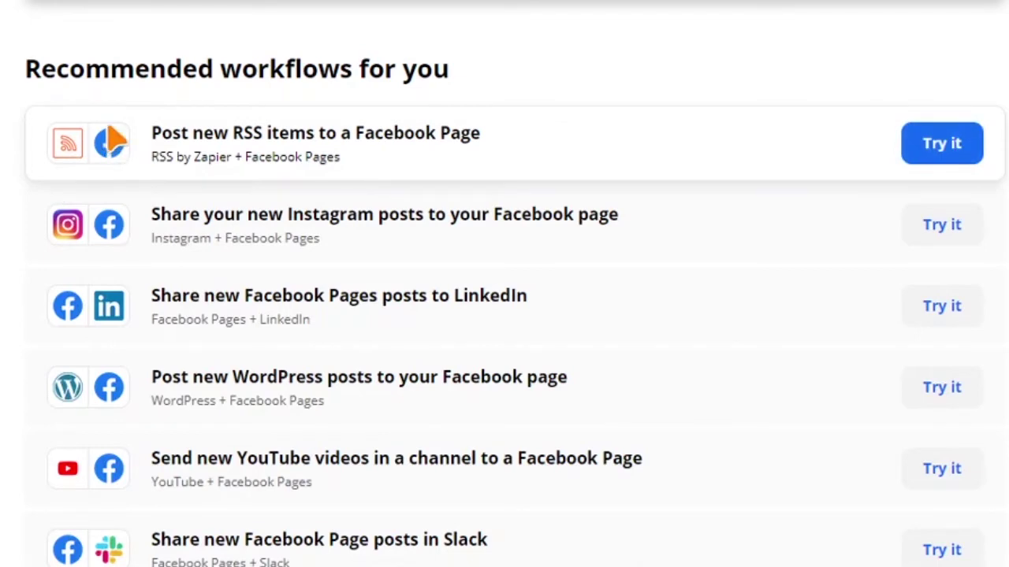
scroll(102, 157, down, 1)
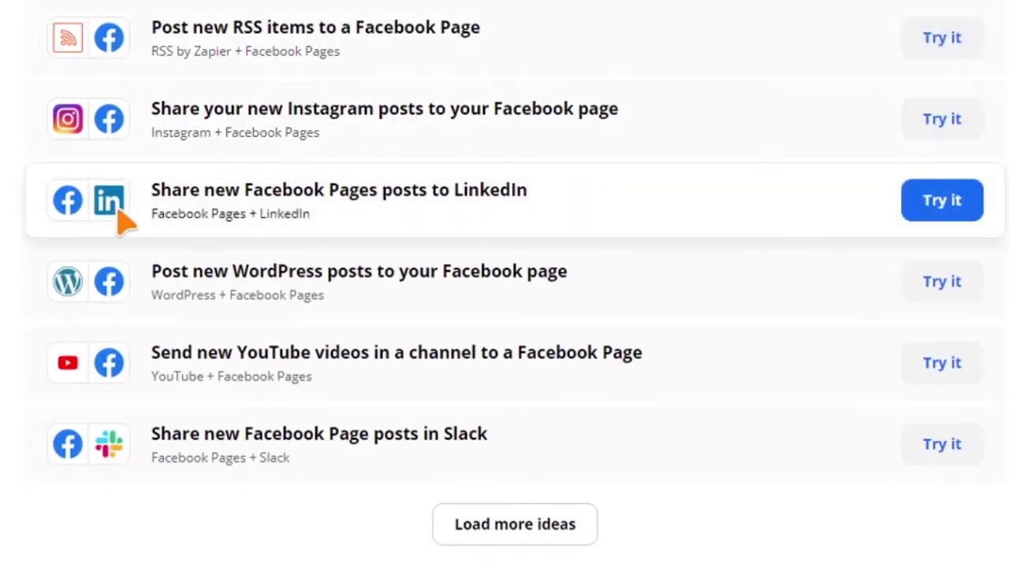
scroll(176, 288, down, 1)
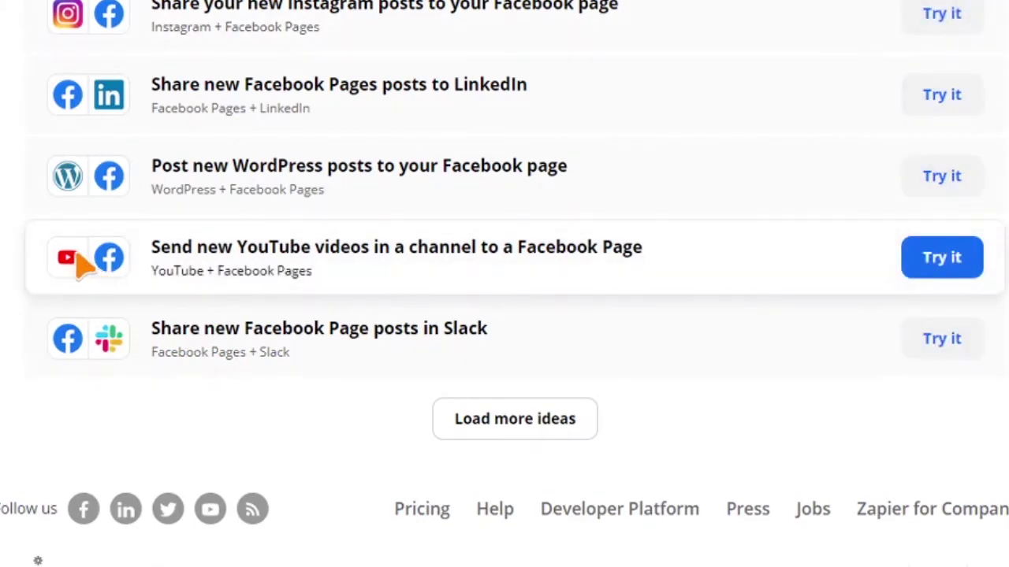
click(937, 270)
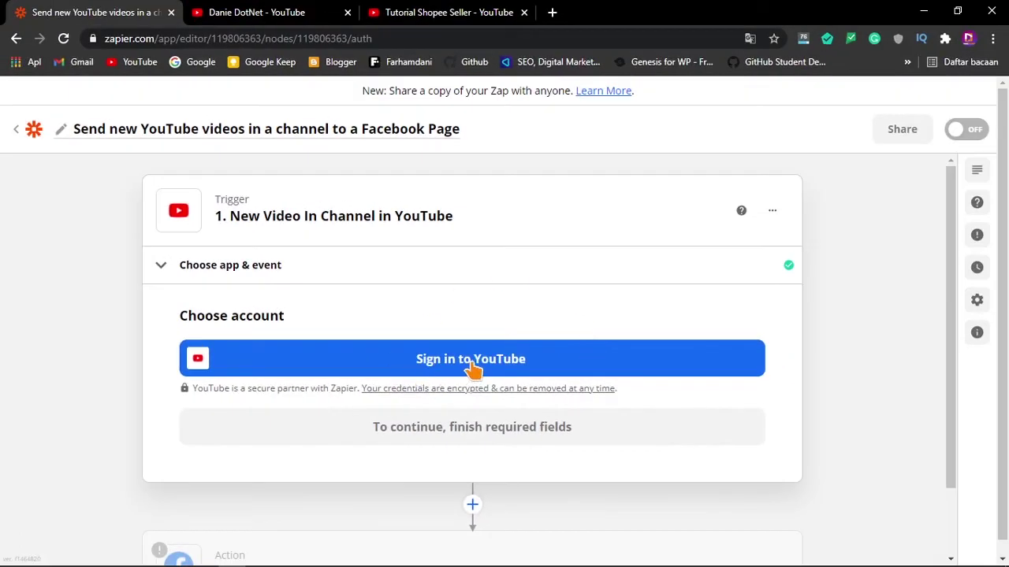
Start the YouTube sign-in for the trigger and choose the Google account and its Danie DotNet channel
click(475, 362)
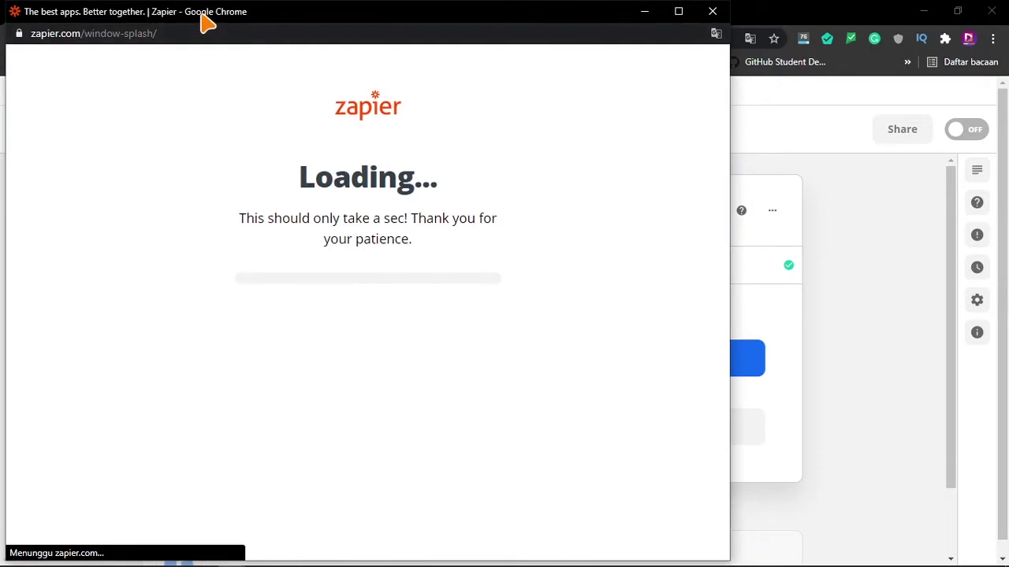
drag(207, 18, 385, 19)
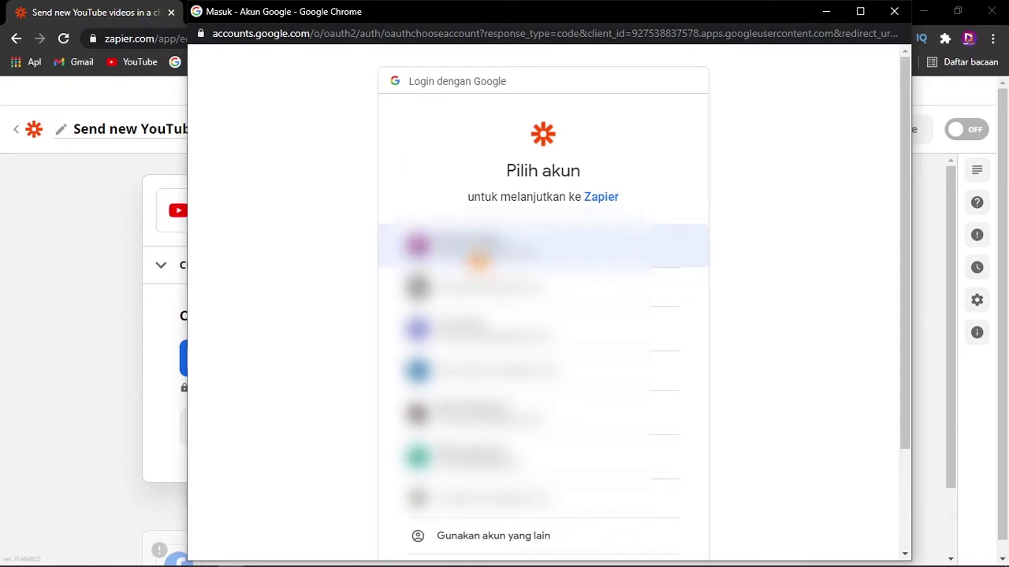
click(478, 260)
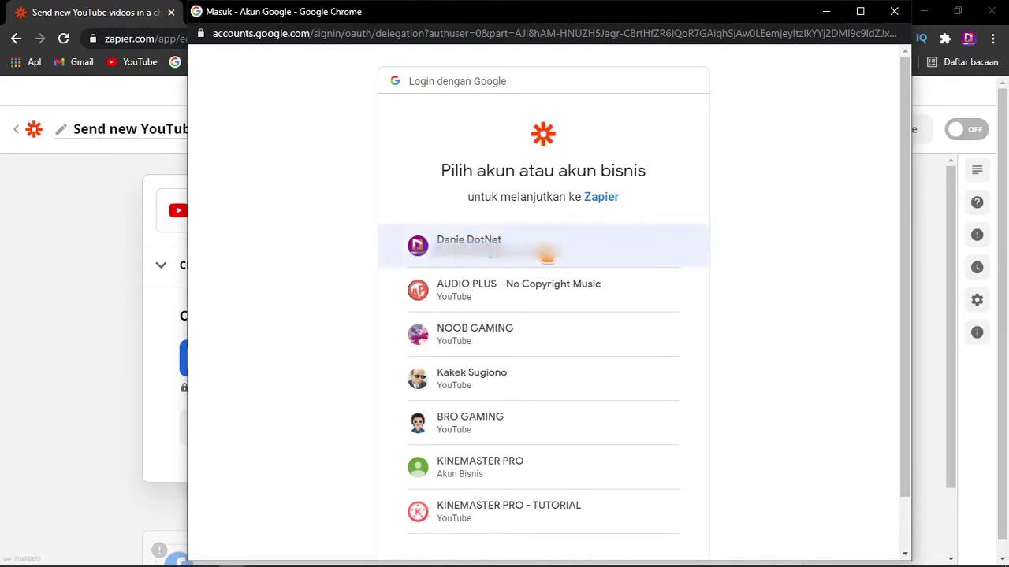
click(555, 254)
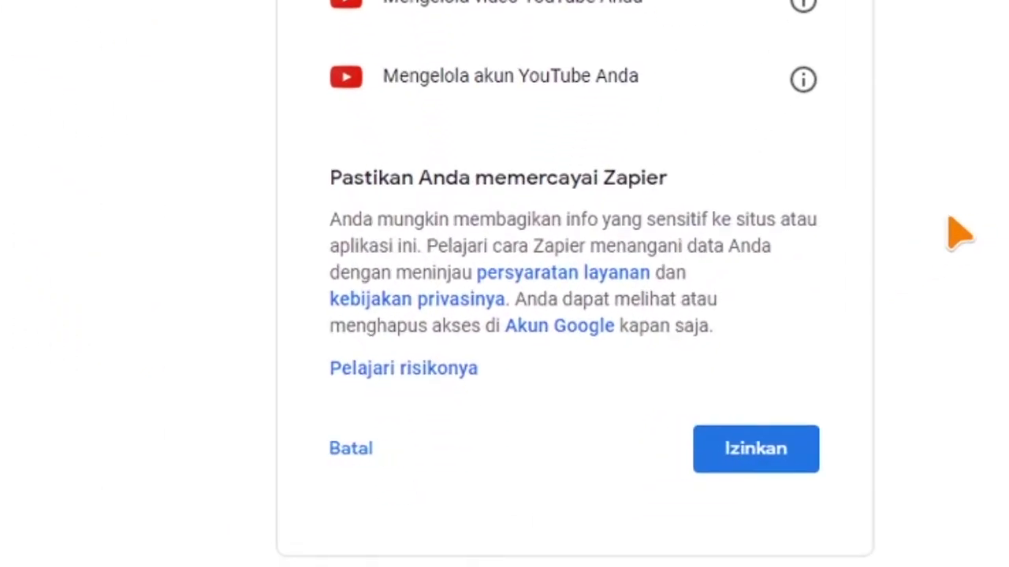
Allow Zapier to manage the YouTube videos and account, and continue with the connected YouTube account to the trigger setup
scroll(867, 209, up, 1)
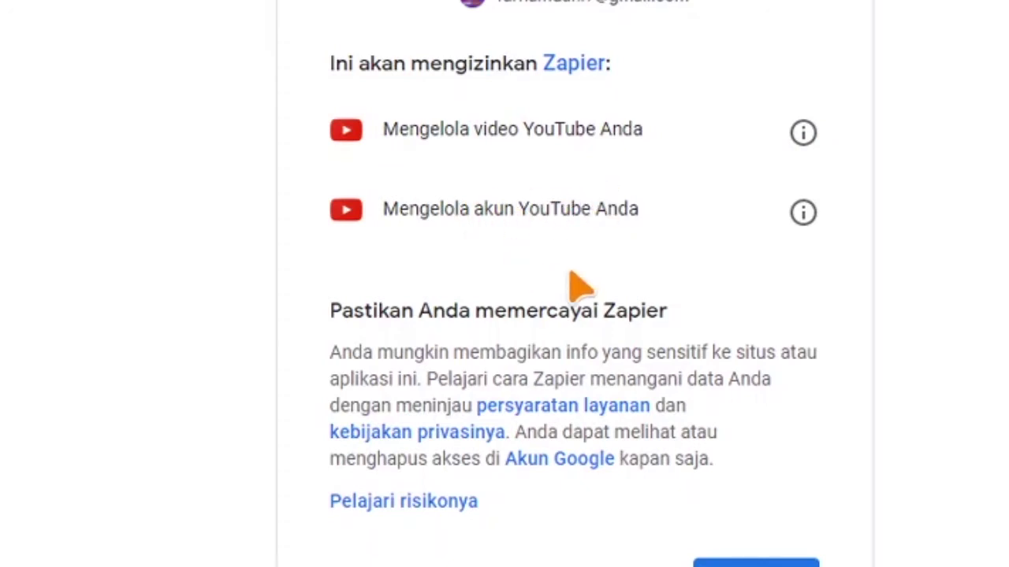
scroll(991, 390, down, 2)
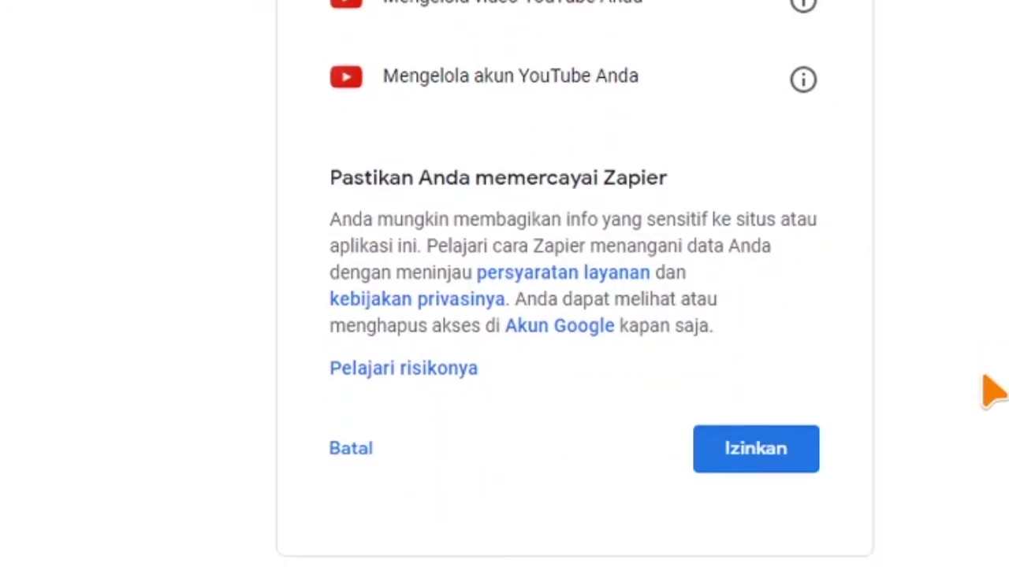
click(770, 453)
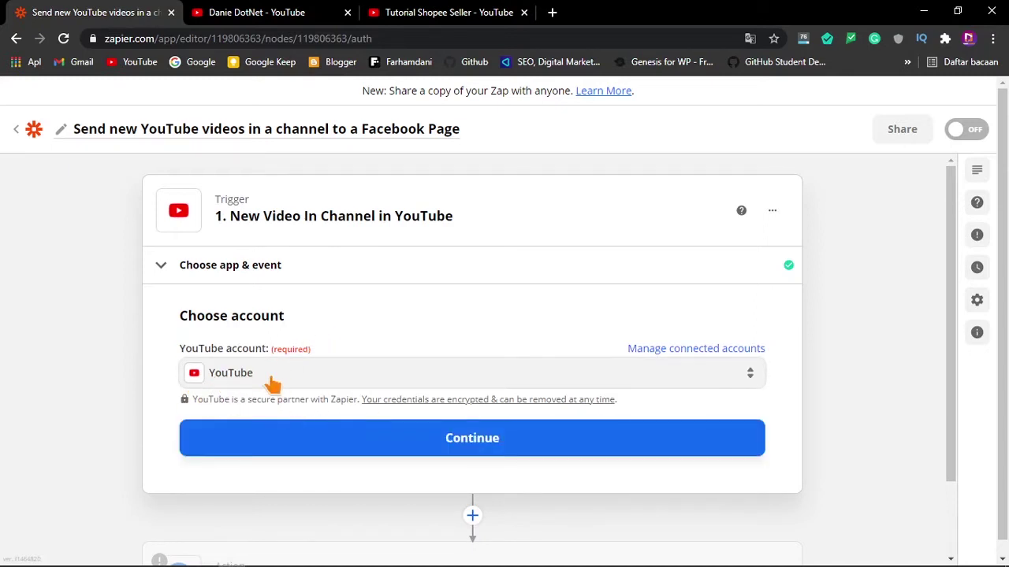
scroll(118, 402, down, 1)
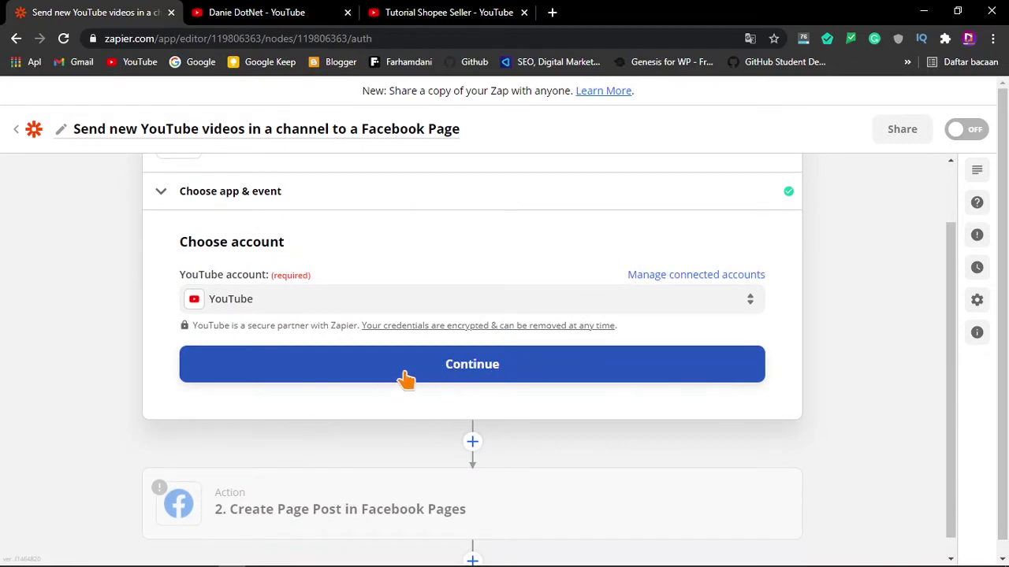
click(473, 366)
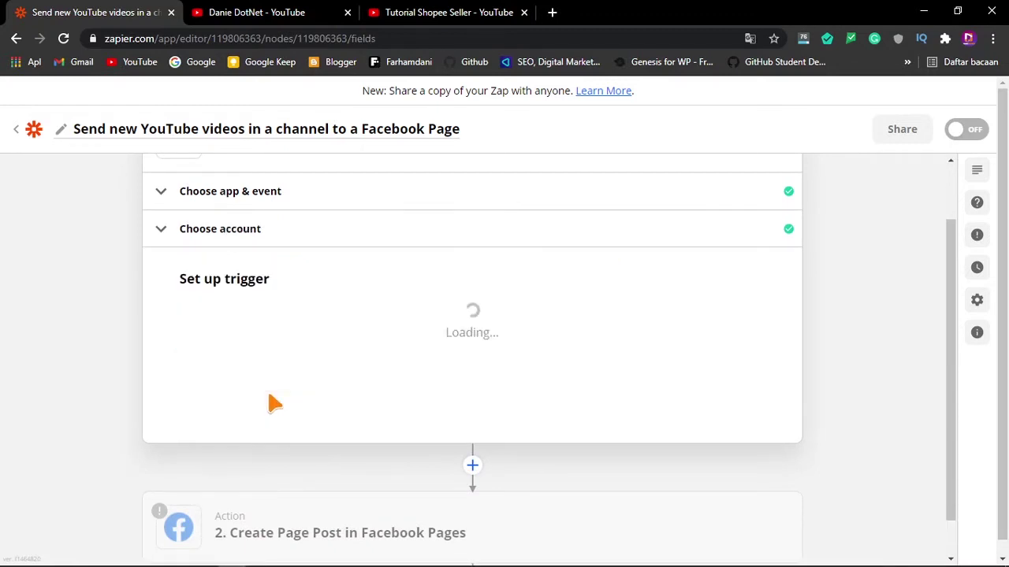
click(210, 556)
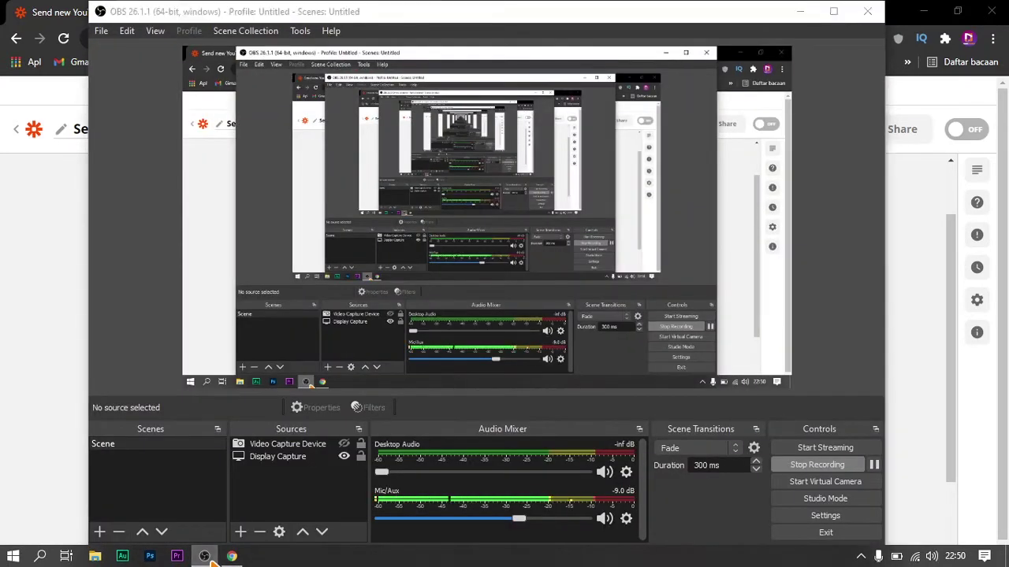
click(212, 556)
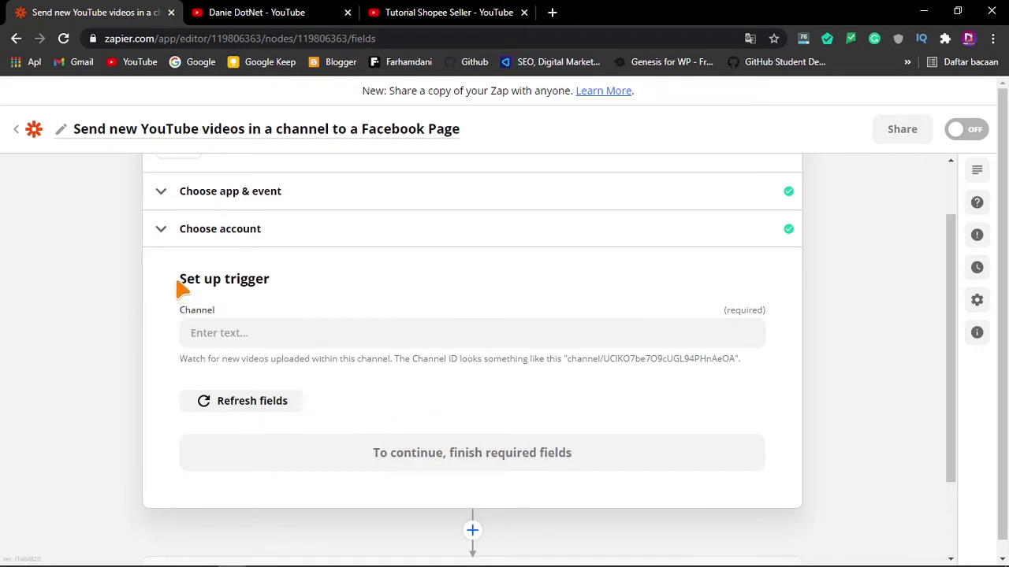
drag(180, 279, 244, 282)
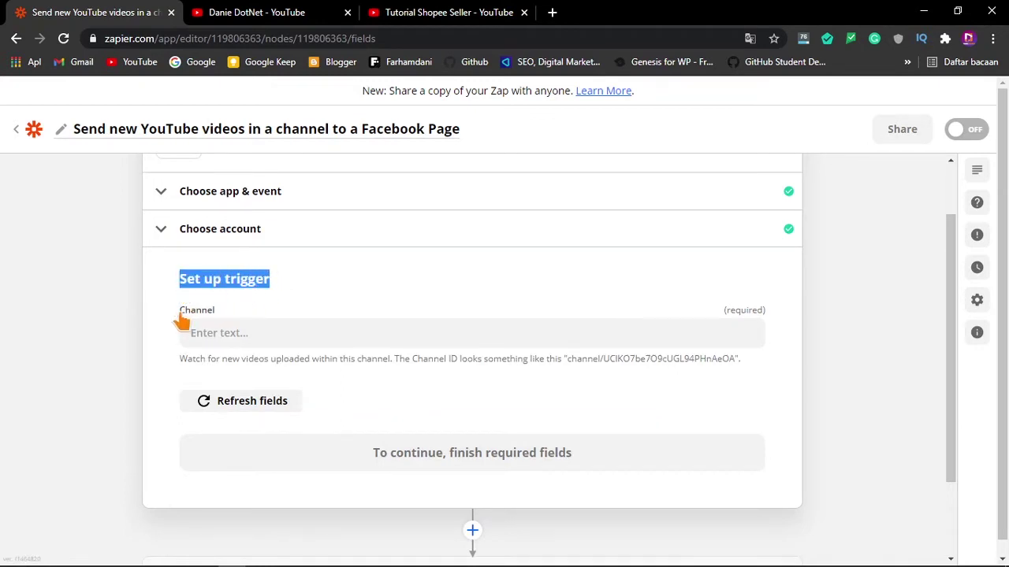
click(49, 337)
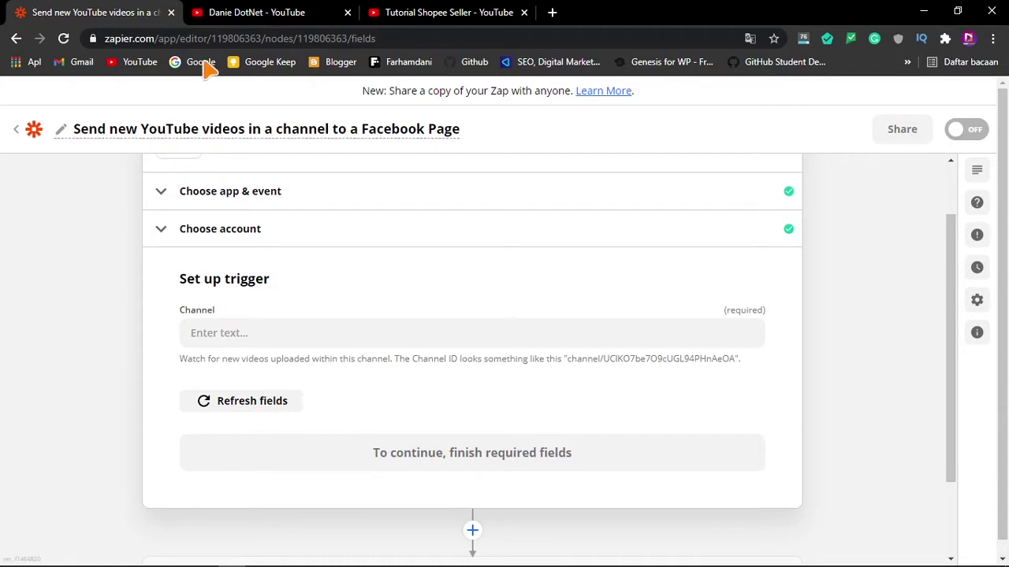
Copy the part of the Danie DotNet channel's URL that starts with "channel/" and contains the channel ID
click(236, 20)
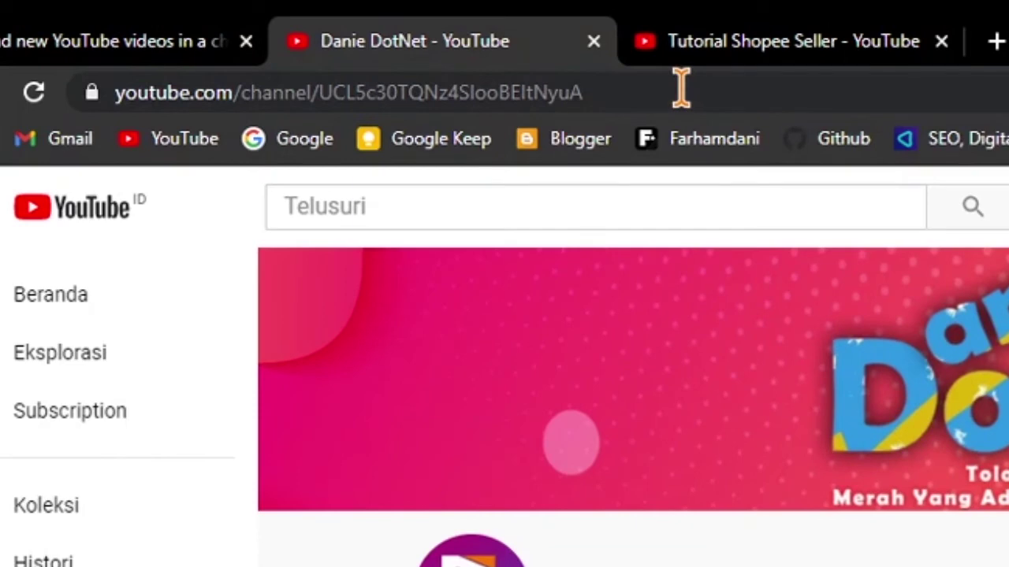
click(704, 89)
click(721, 86)
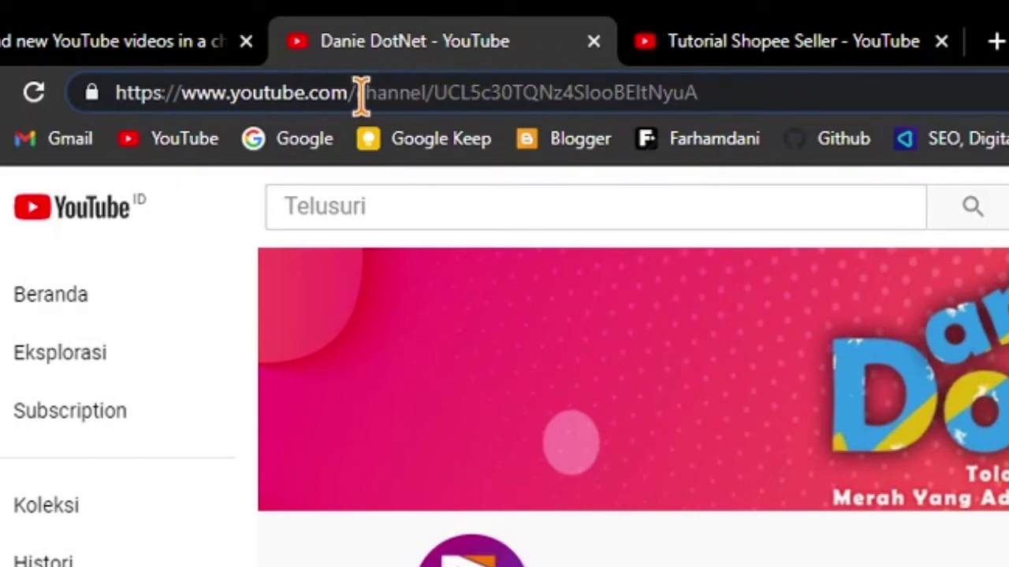
drag(359, 92, 788, 92)
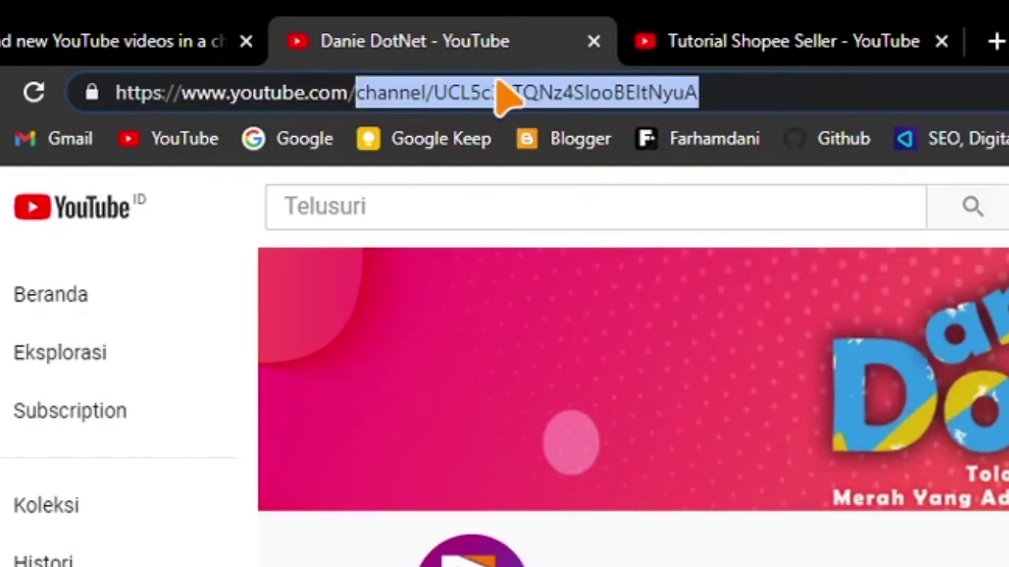
right_click(502, 90)
click(593, 298)
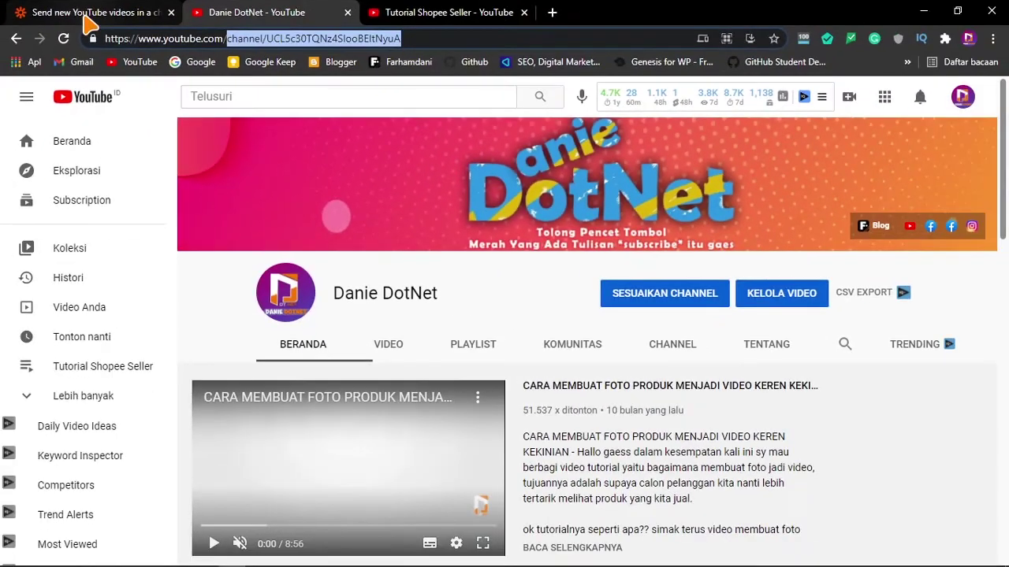
Paste the copied "channel/" ID into the trigger's Channel field in the Zap
click(85, 21)
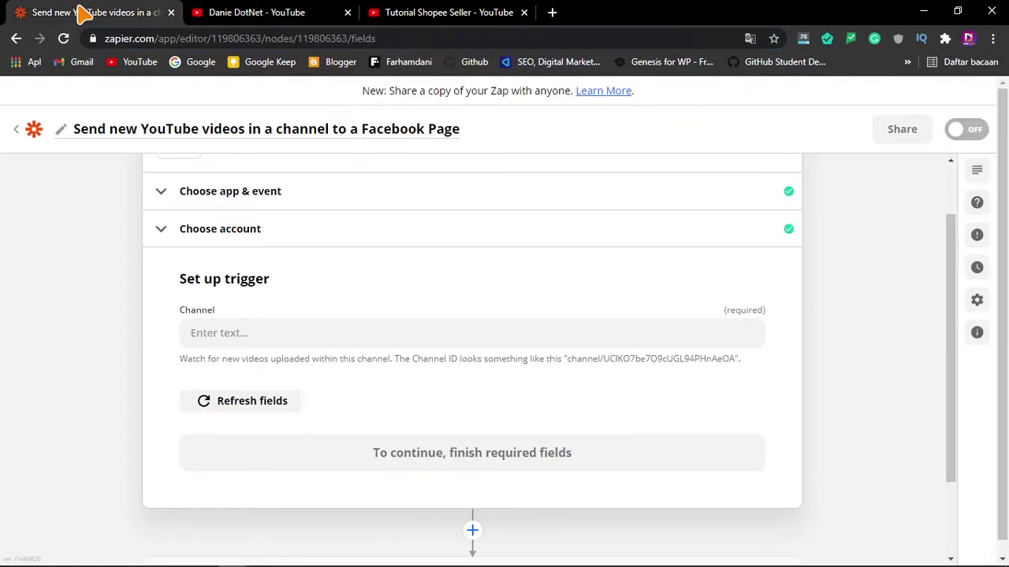
click(233, 332)
right_click(233, 334)
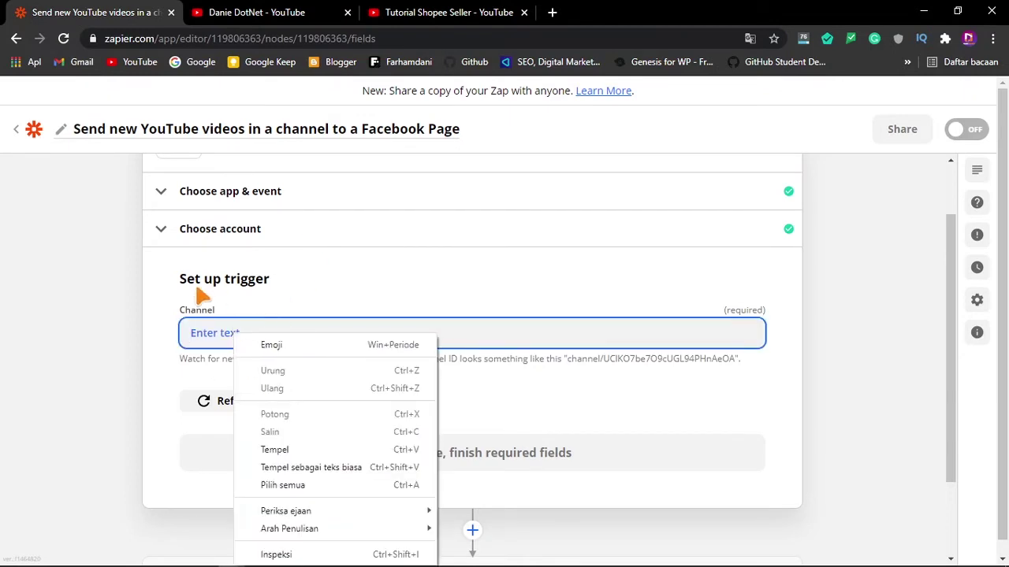
click(273, 453)
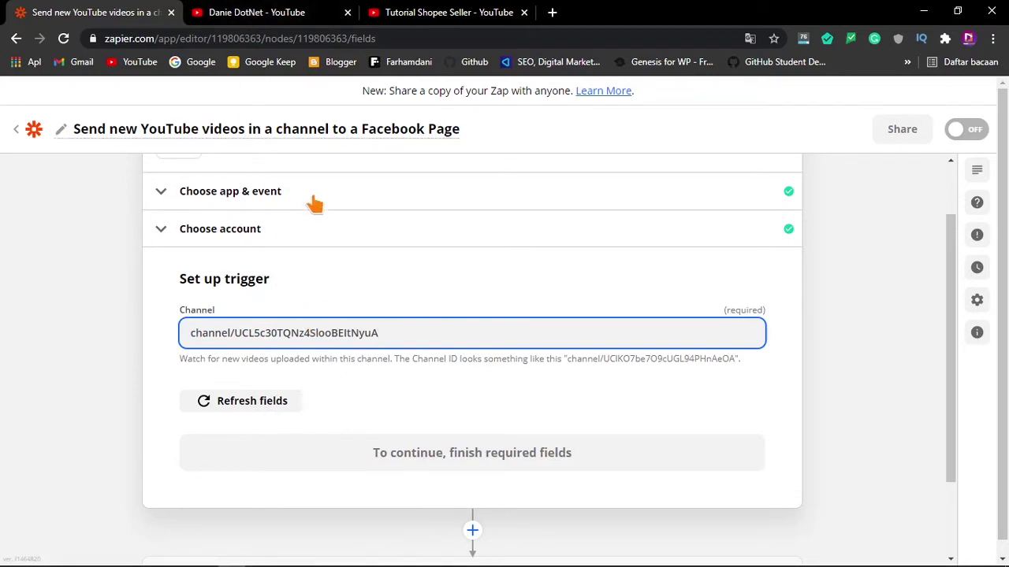
Replace the trigger's Channel value with the full URL copied from the Danie DotNet YouTube channel page
click(212, 10)
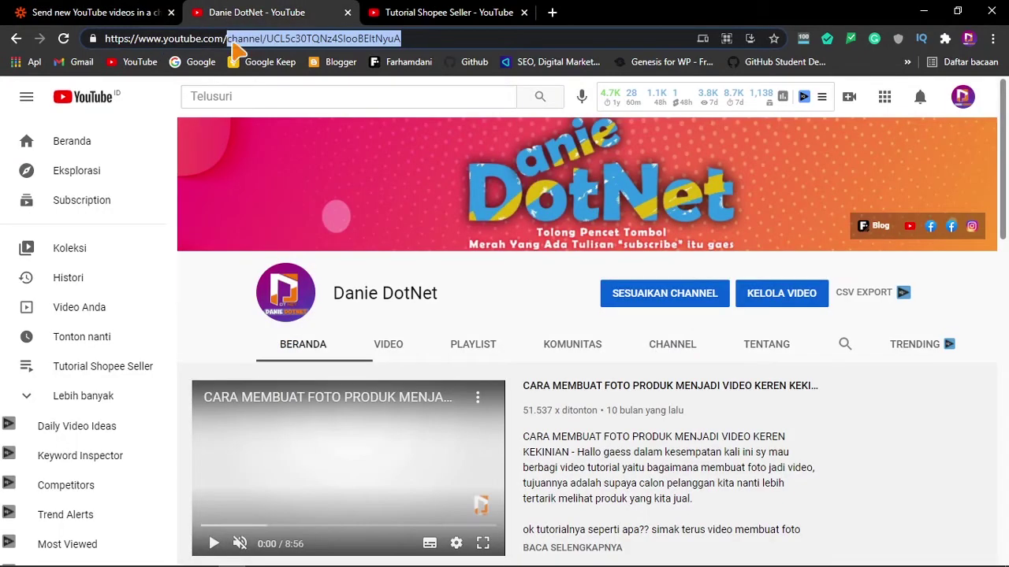
click(267, 38)
drag(433, 39, 165, 47)
right_click(167, 41)
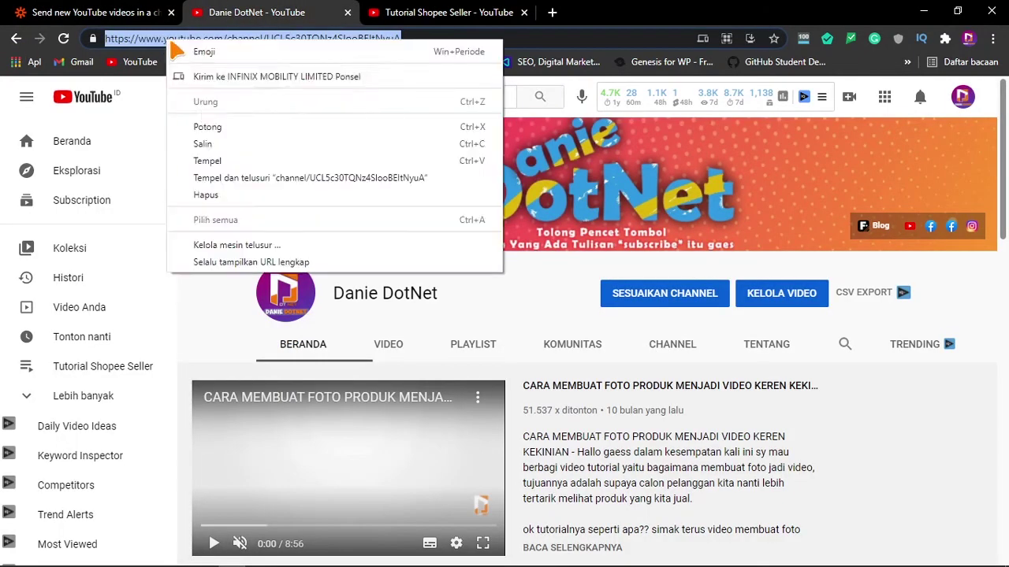
click(207, 148)
click(101, 11)
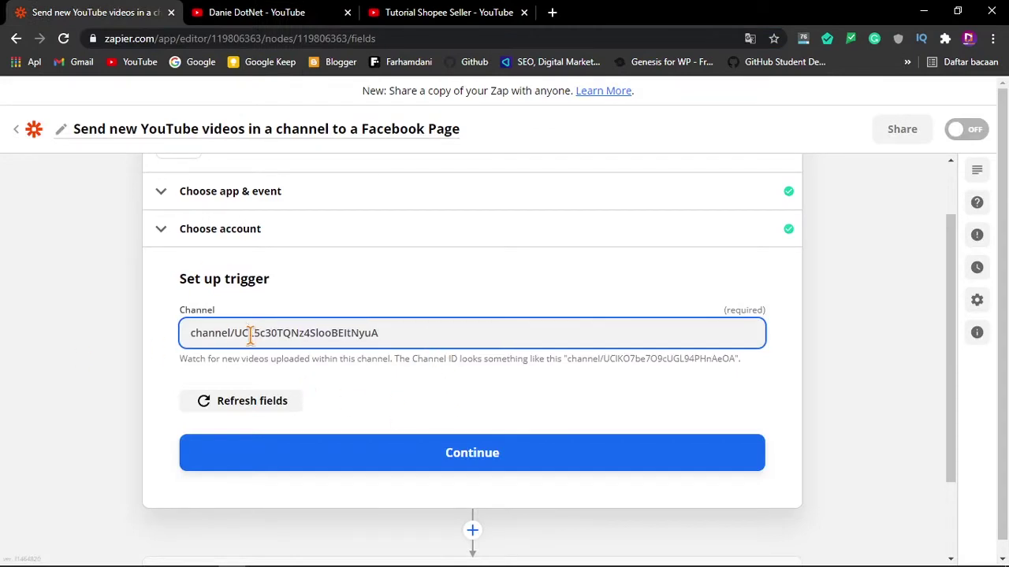
key(ctrl+a)
key(ctrl+v)
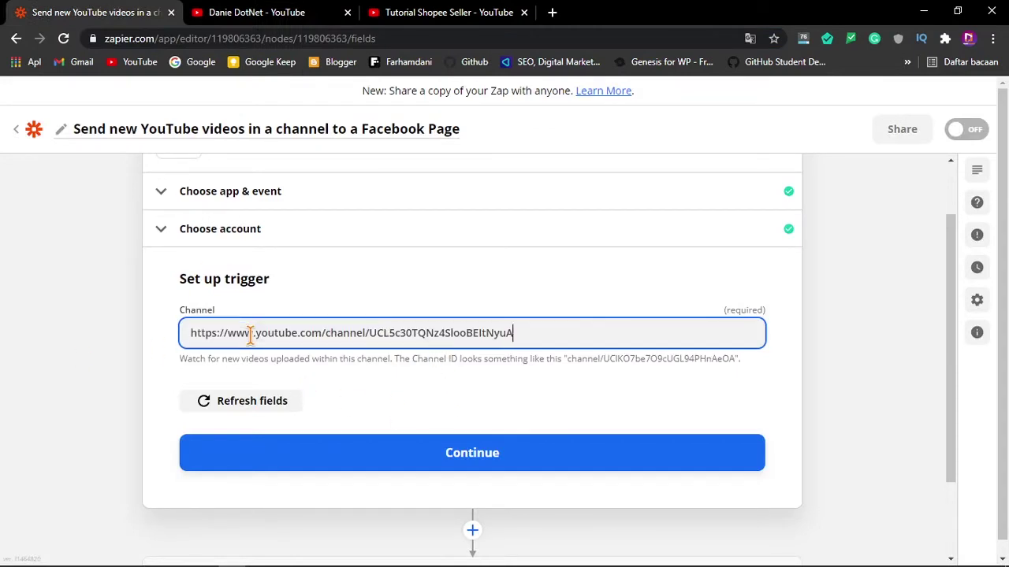
click(87, 383)
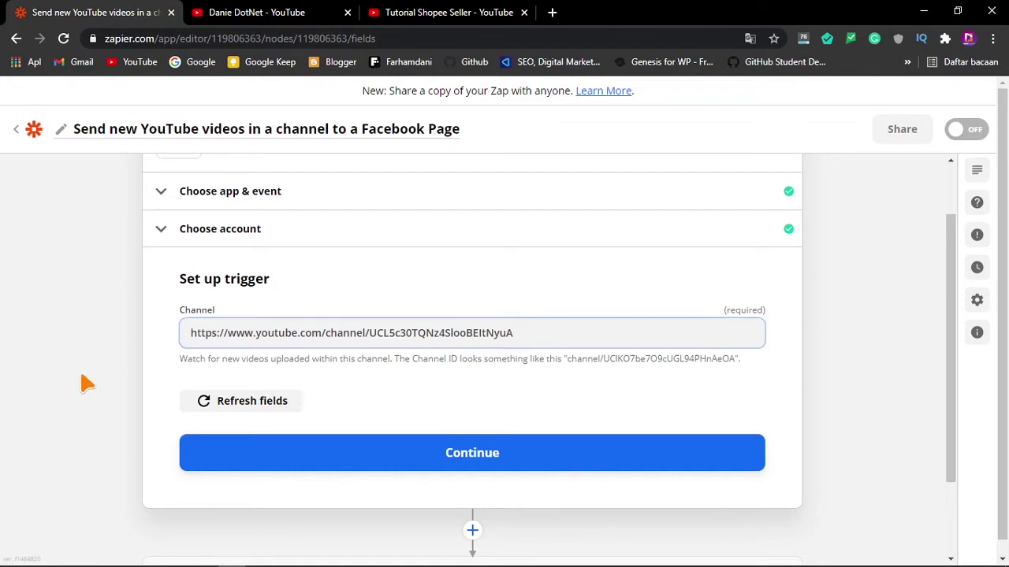
Try to test the YouTube trigger with the full channel URL
click(494, 457)
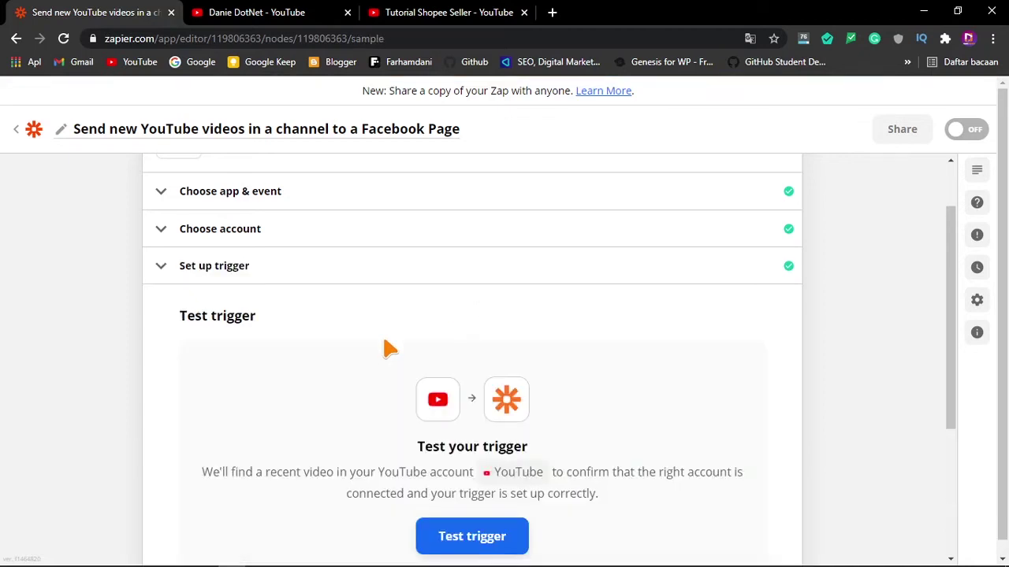
click(442, 525)
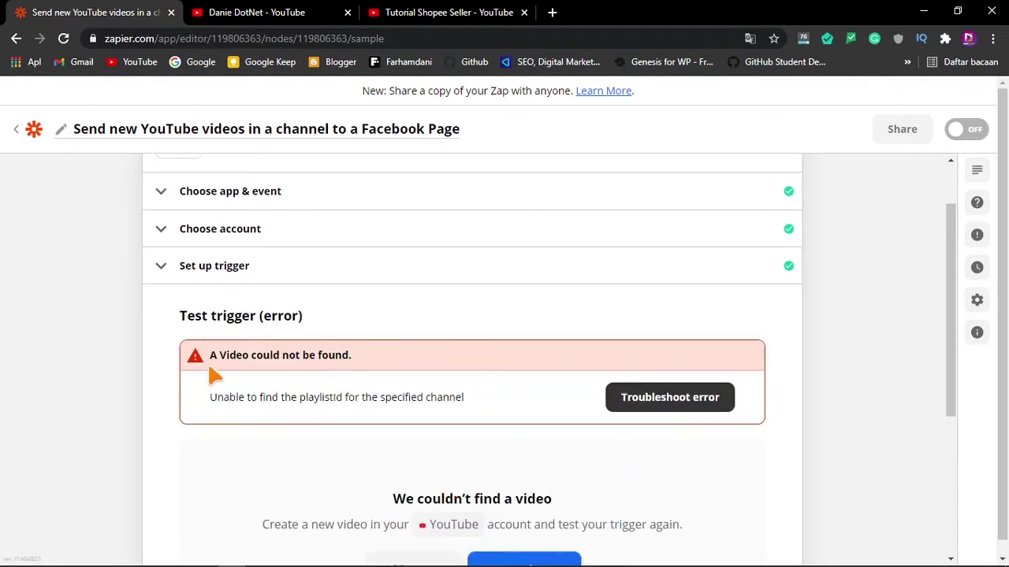
drag(217, 356, 363, 356)
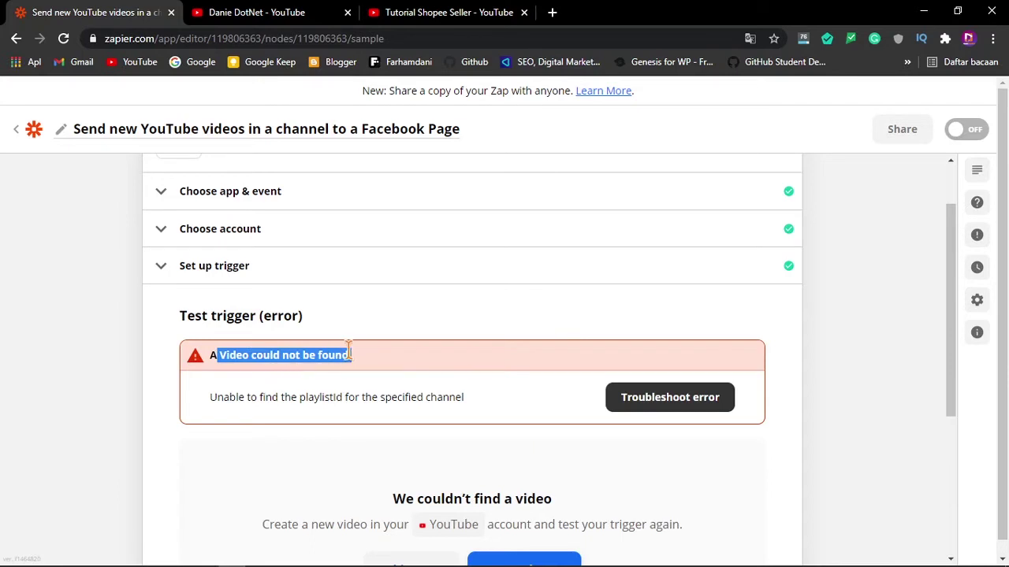
click(124, 344)
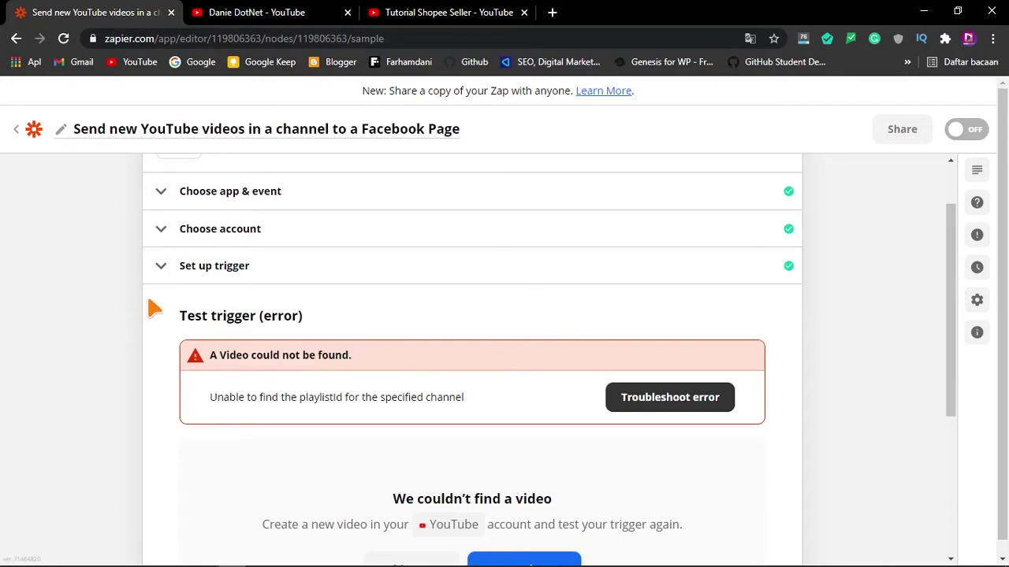
click(223, 268)
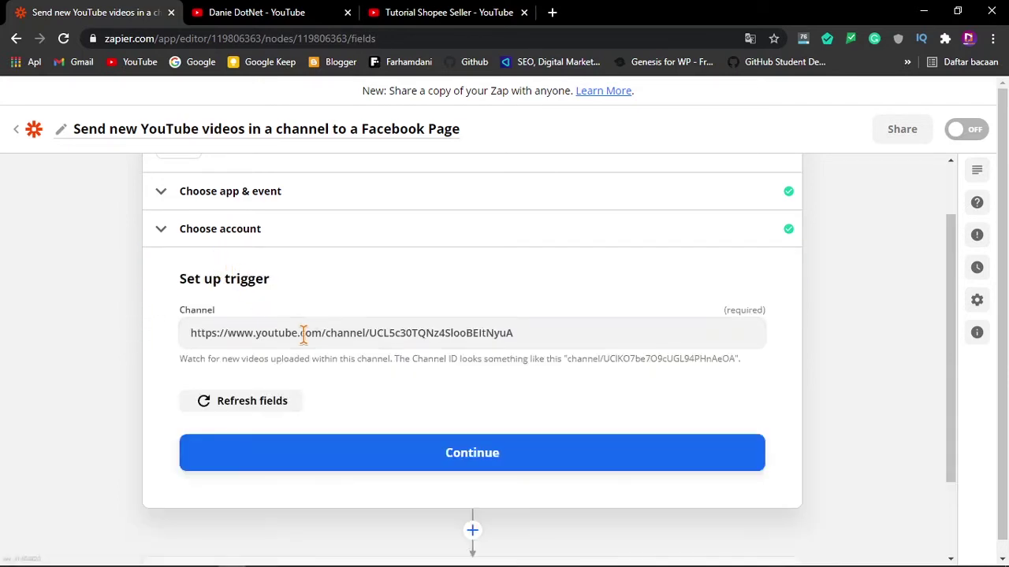
drag(325, 333, 149, 335)
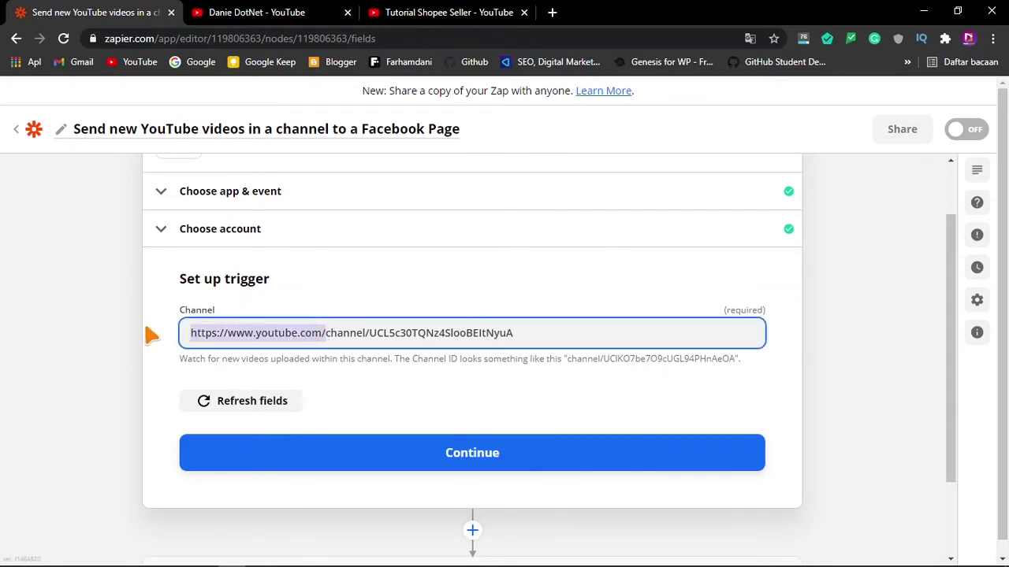
key(BackSpace)
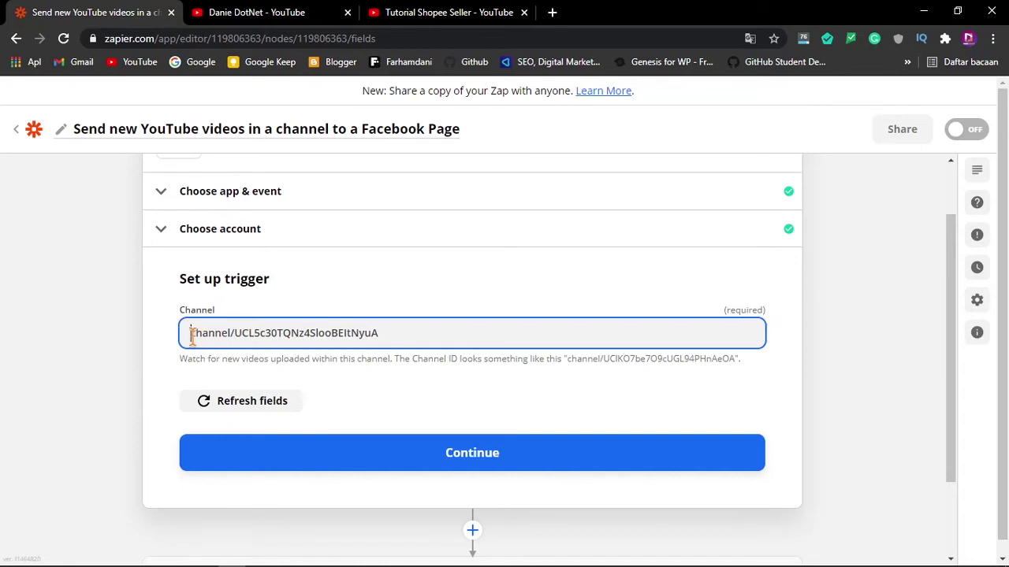
drag(189, 333, 228, 334)
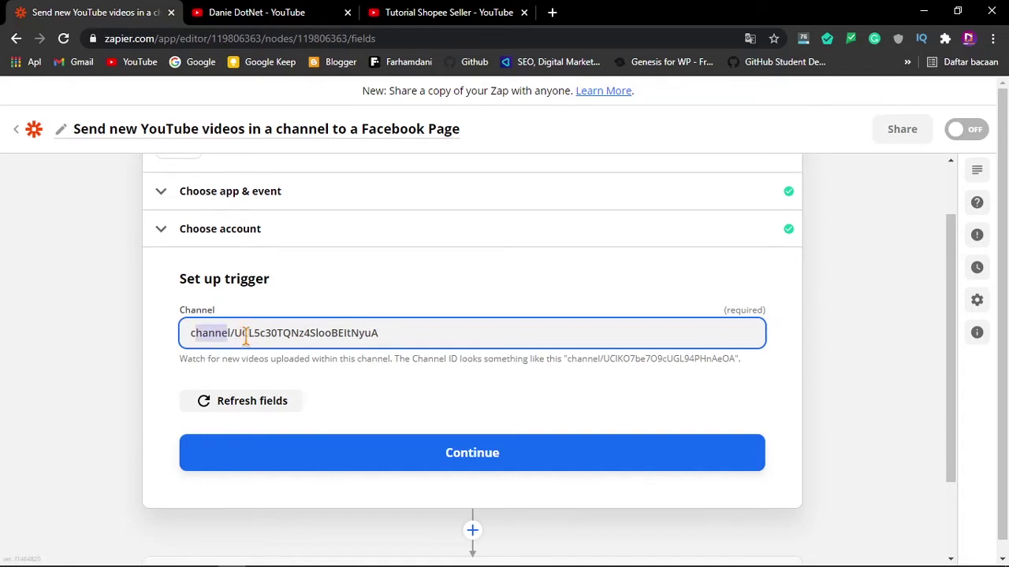
click(395, 332)
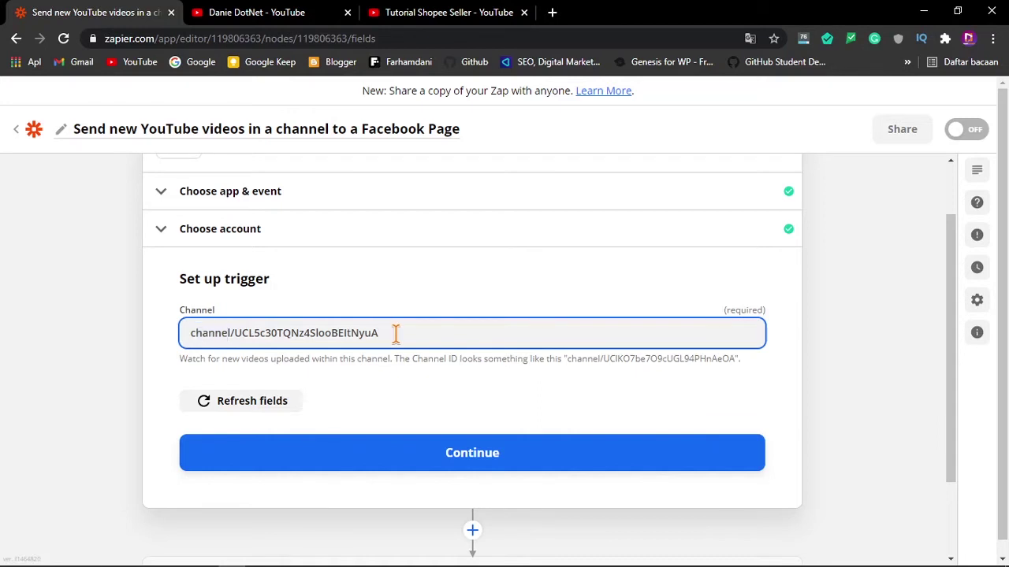
click(452, 456)
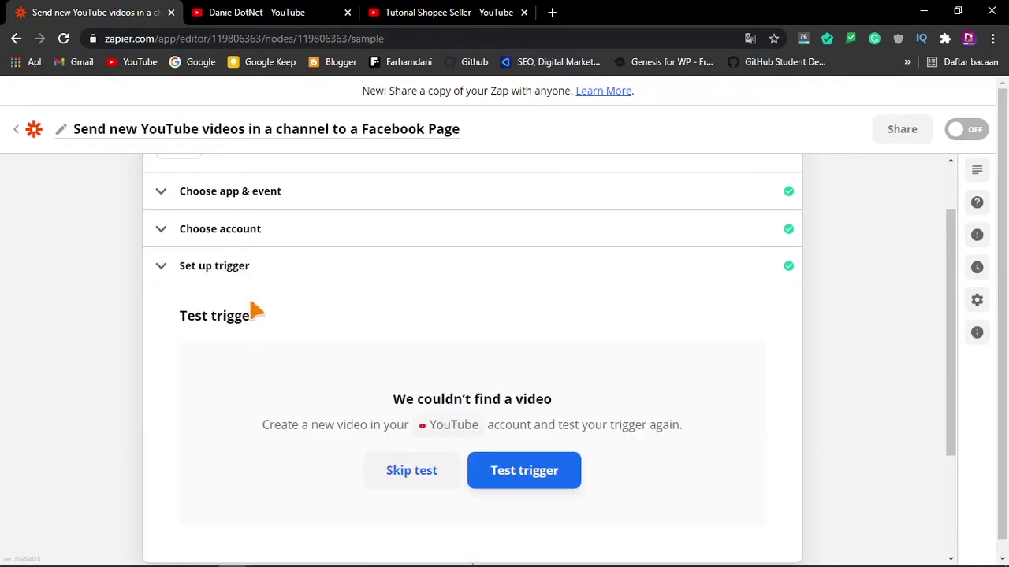
Run the YouTube trigger test again, review the returned video data, and continue to the Facebook Pages action
scroll(693, 470, down, 1)
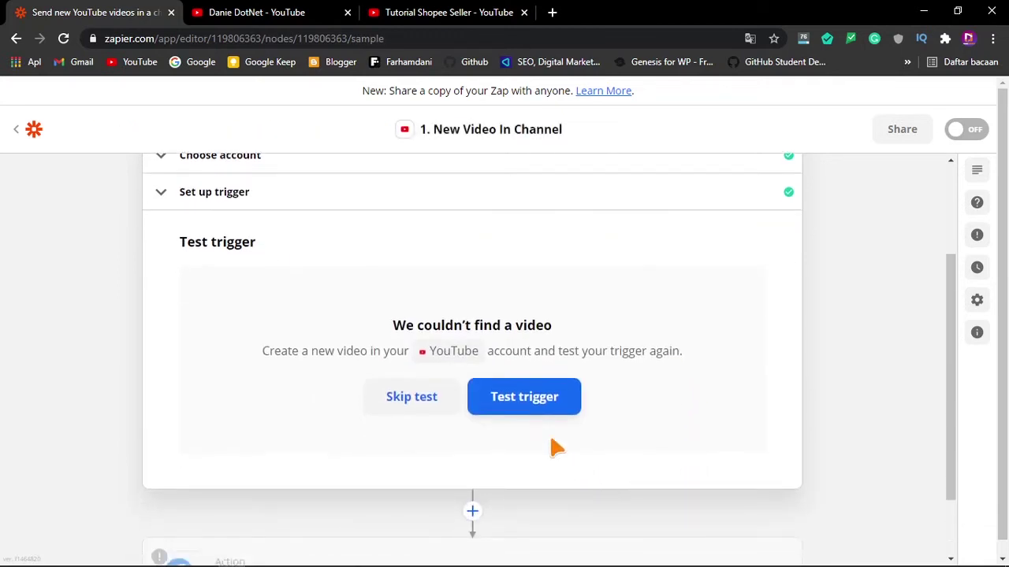
click(527, 398)
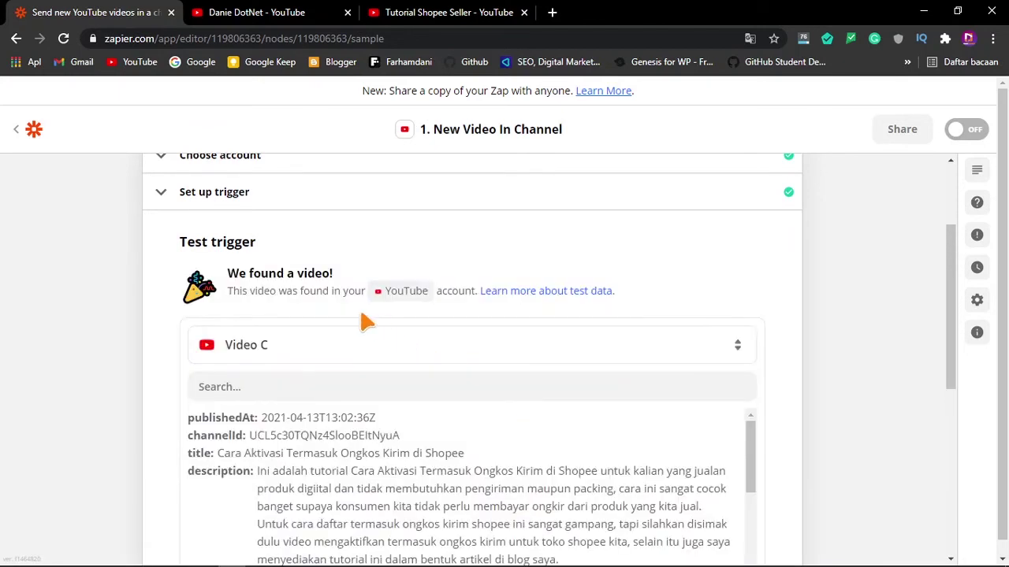
click(383, 291)
scroll(71, 351, down, 2)
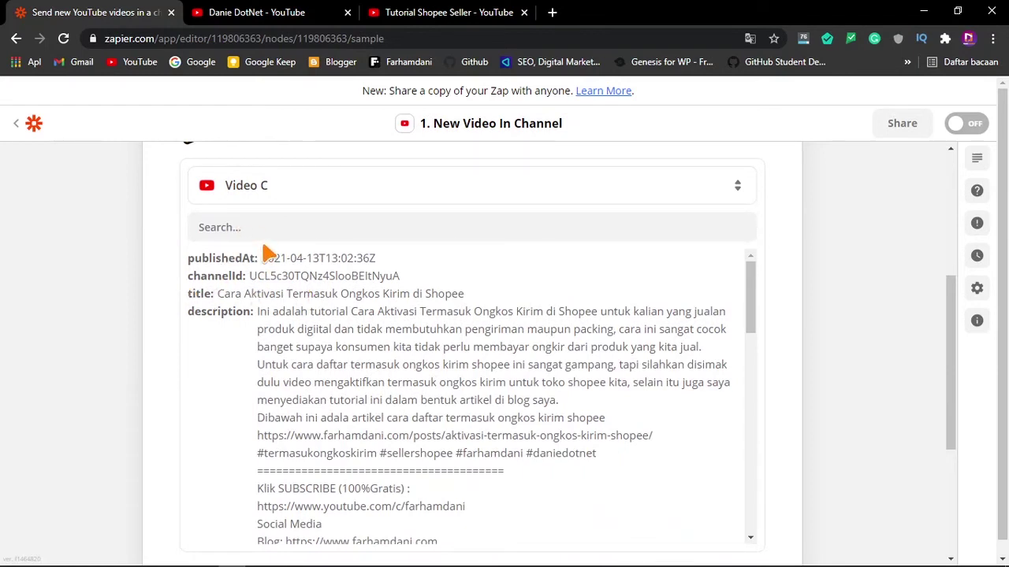
scroll(153, 446, down, 2)
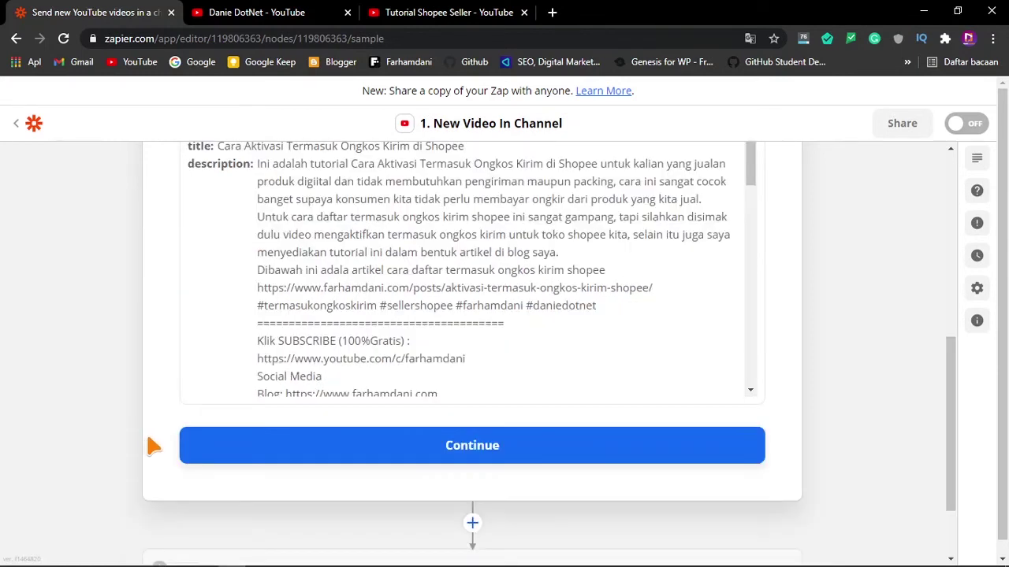
click(500, 455)
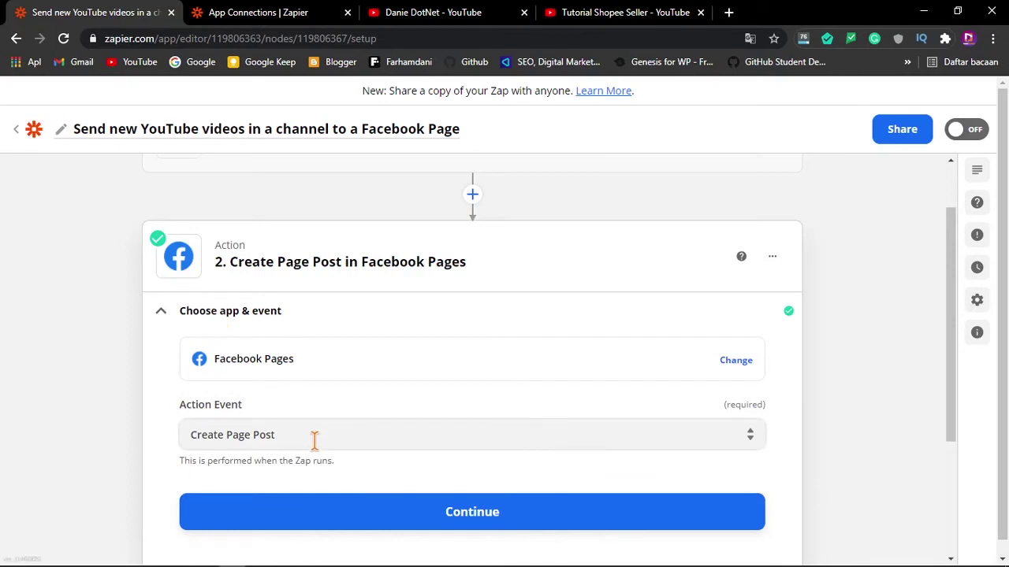
Choose Create Page Post as the Facebook Pages action event and continue to the account selection
click(356, 438)
scroll(290, 441, down, 2)
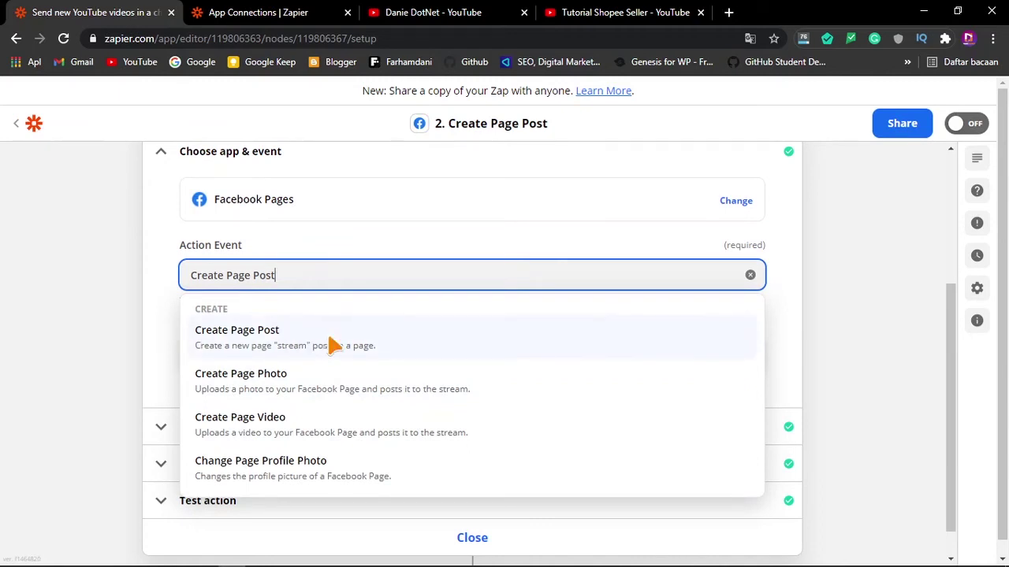
click(333, 344)
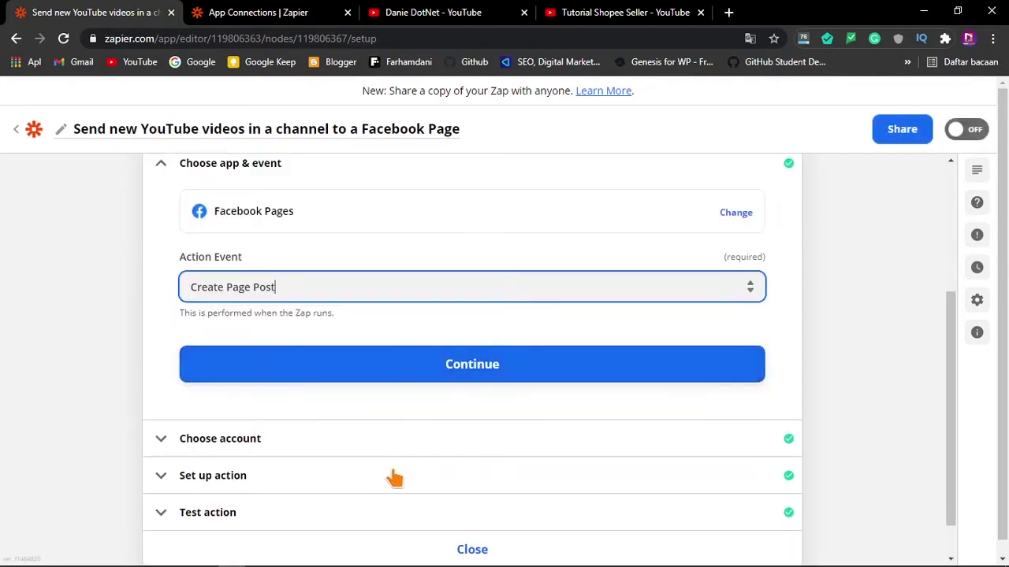
click(461, 367)
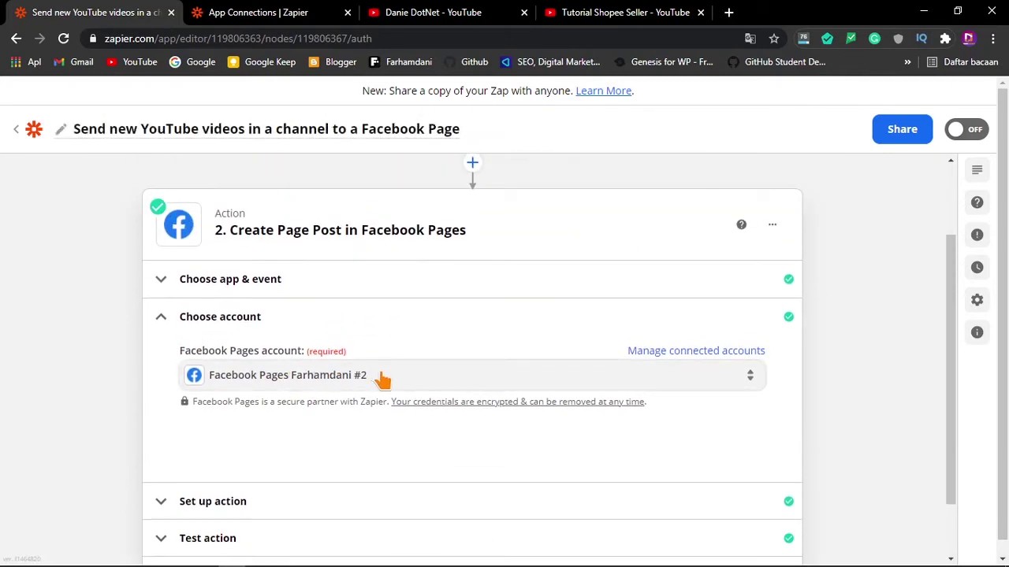
Select the already connected Facebook Pages account for the action
click(382, 380)
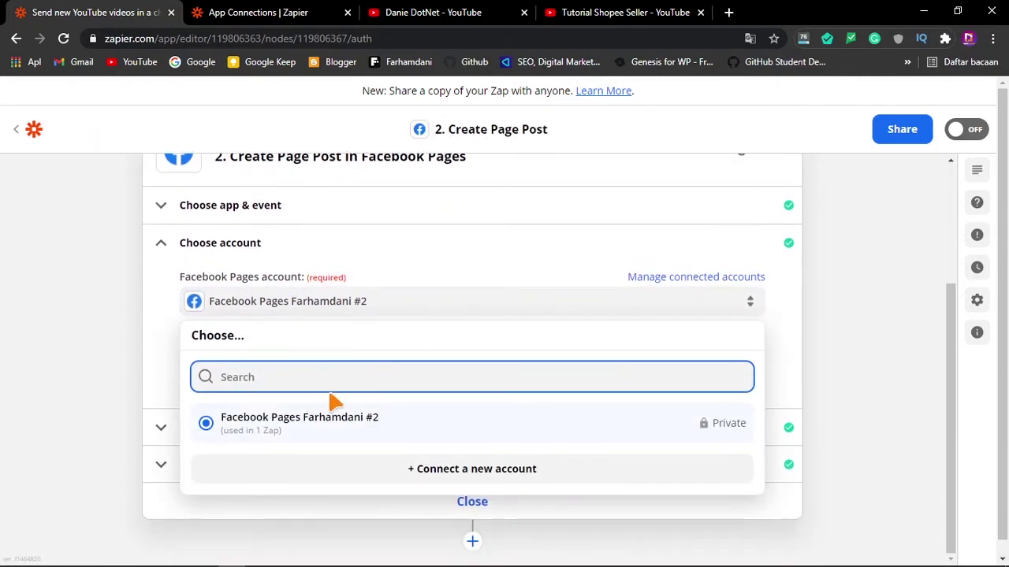
click(110, 330)
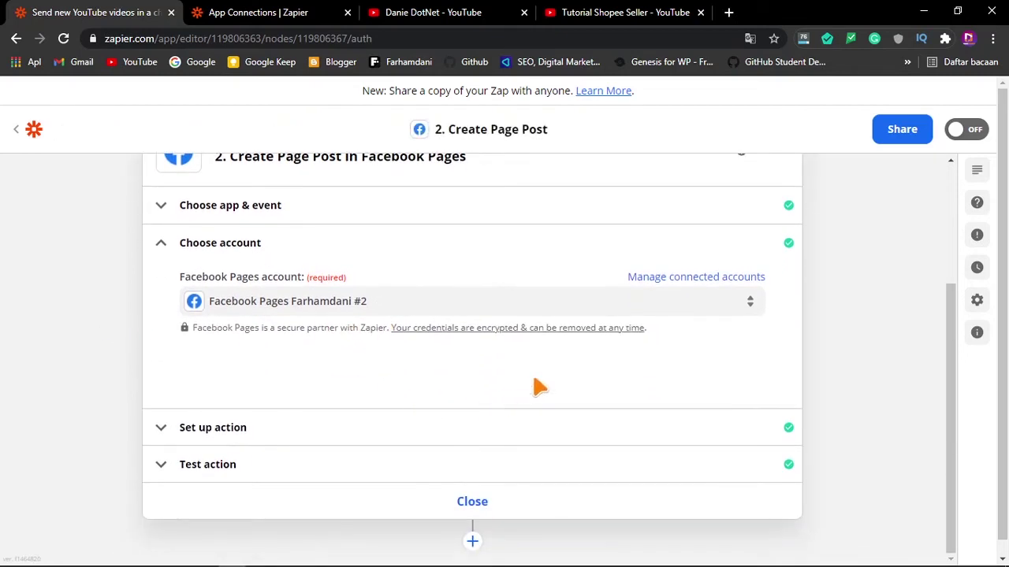
click(565, 307)
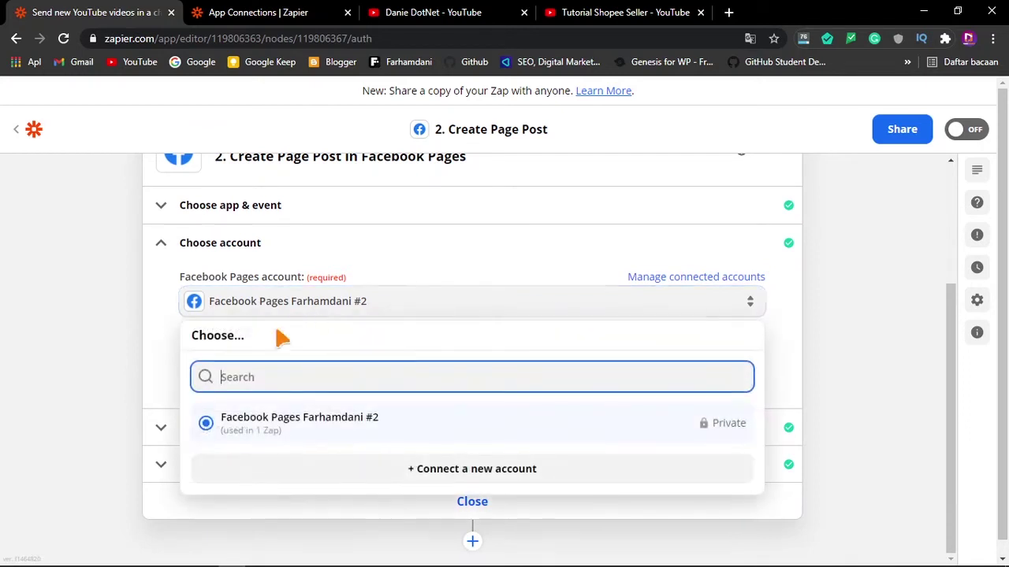
click(251, 429)
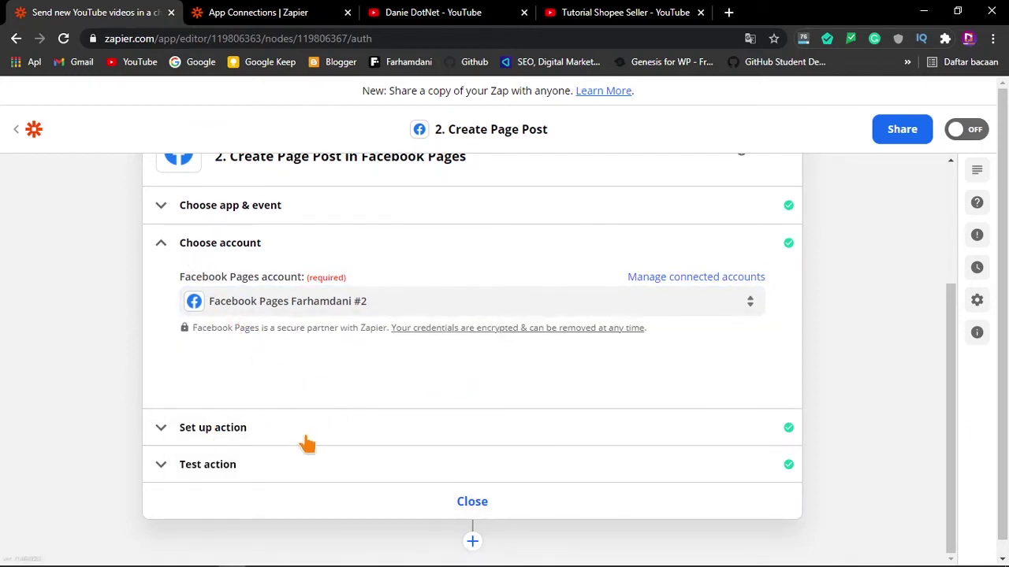
Open the action setup and select Farhamdani as the Page to post to
click(228, 433)
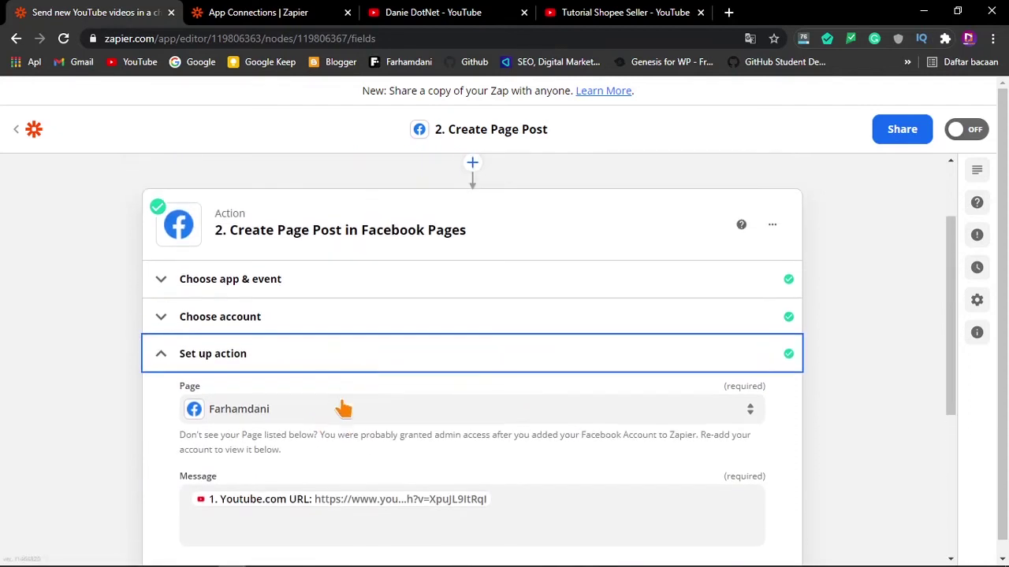
click(315, 421)
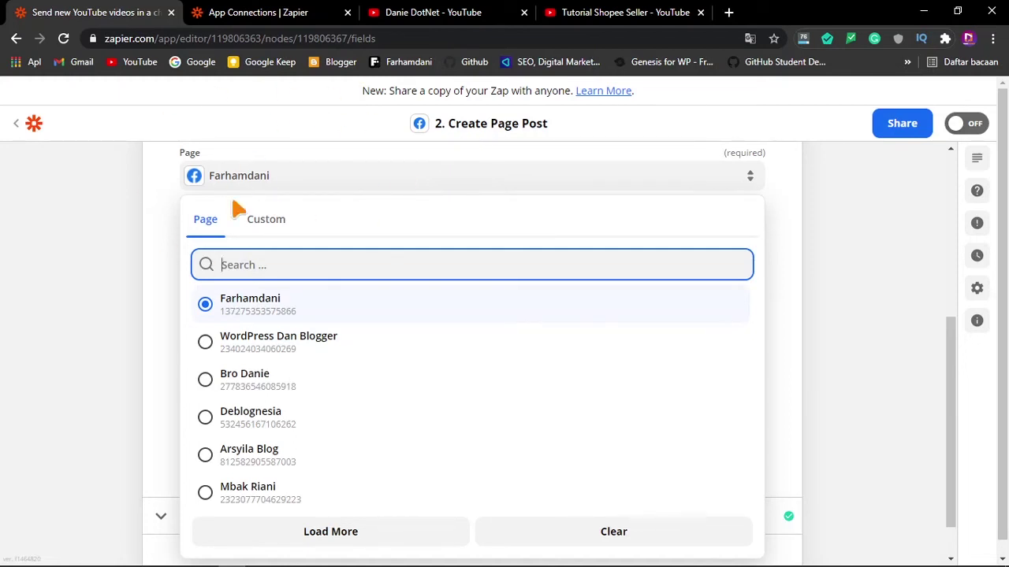
click(273, 309)
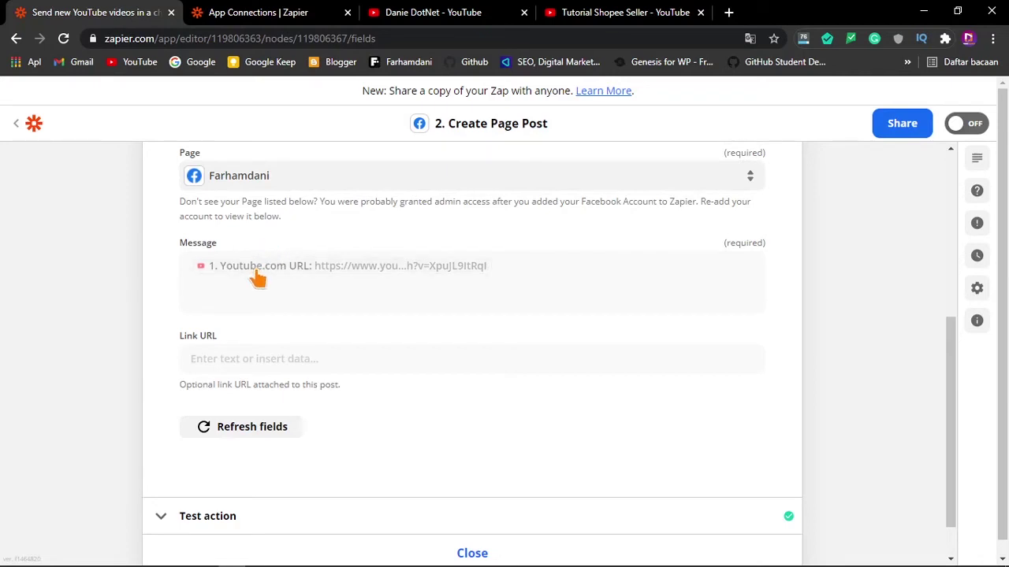
Replace the YouTube URL placeholder in the post's Message with the text "cek my new videos"
scroll(260, 275, up, 1)
click(350, 351)
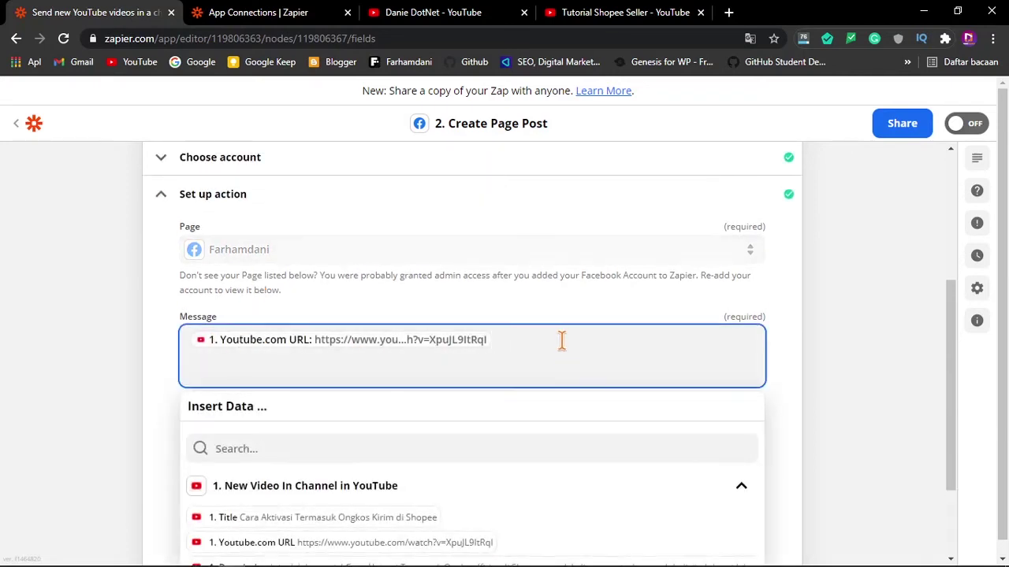
click(207, 347)
key(BackSpace)
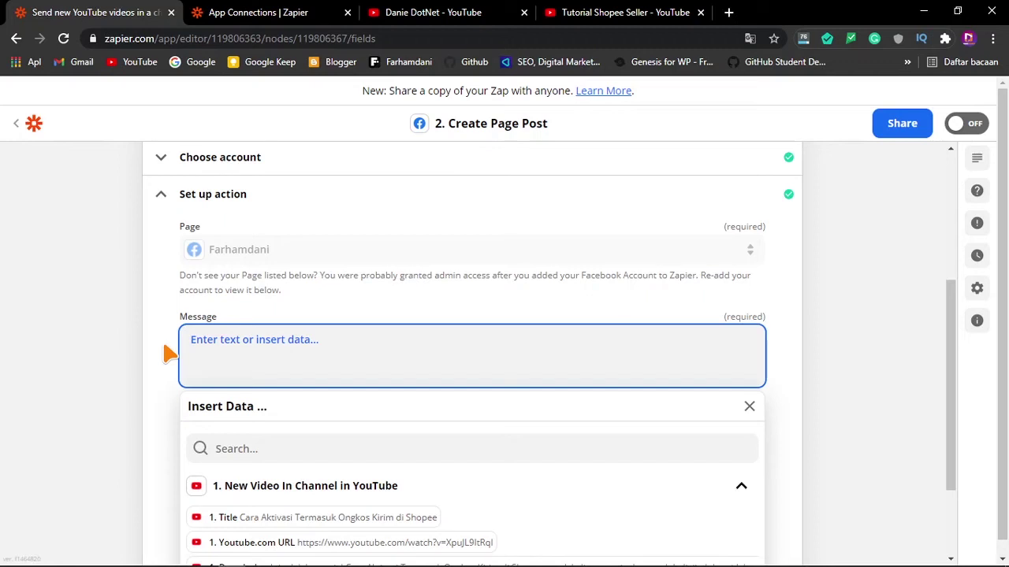
text(m)
key(BackSpace)
text(cek my new videos)
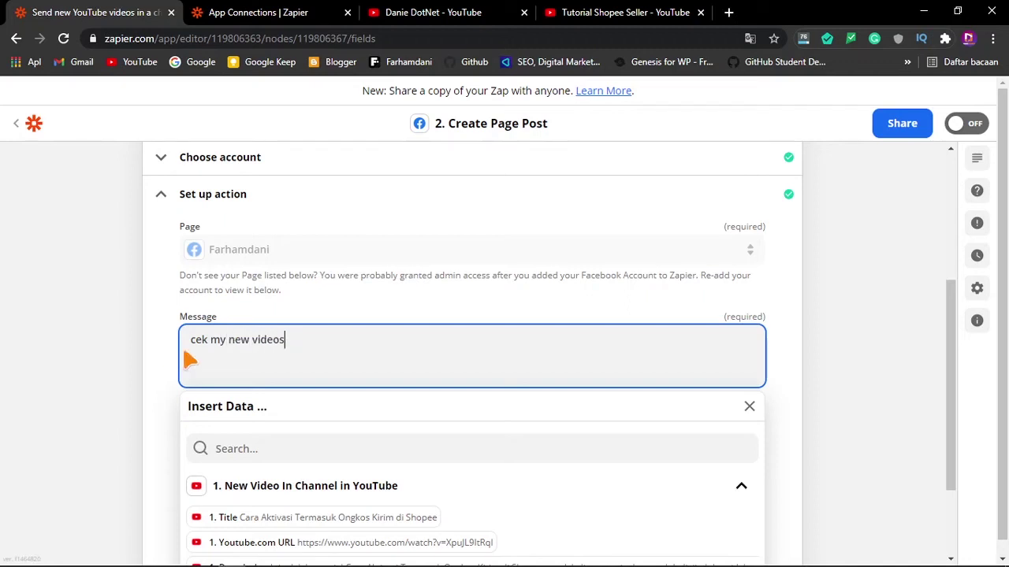
drag(314, 341, 168, 259)
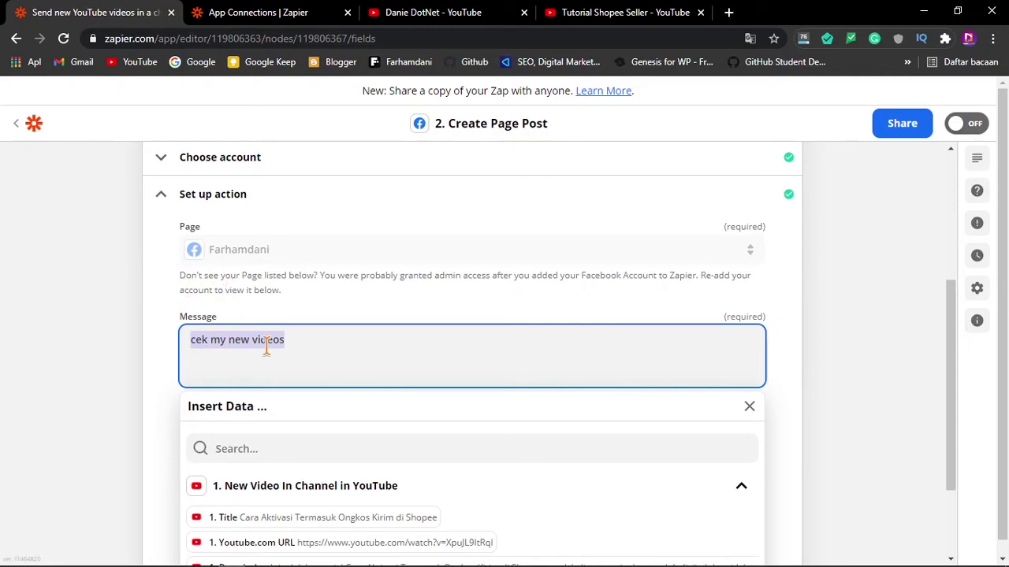
click(305, 339)
drag(327, 341, 192, 349)
click(301, 347)
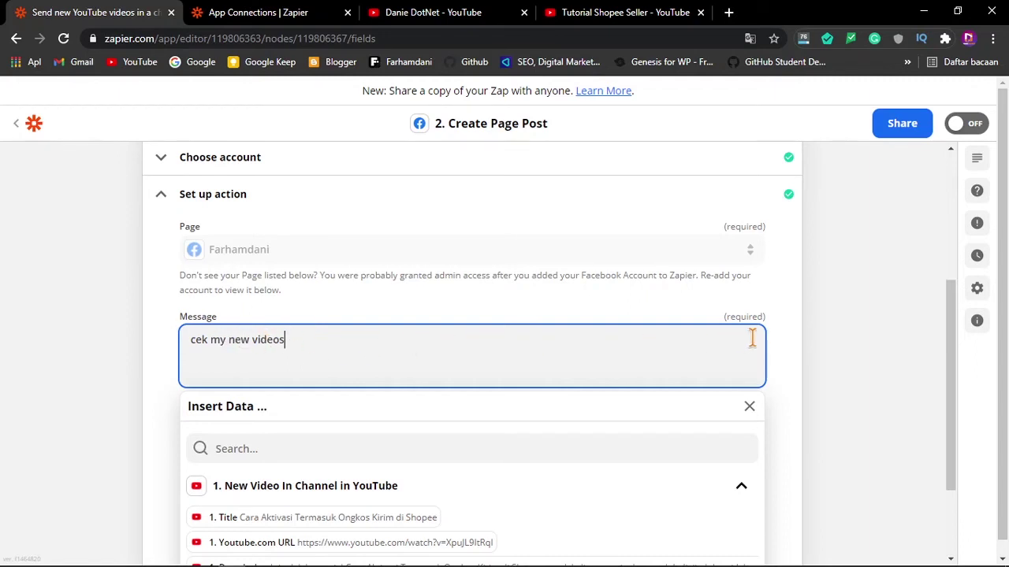
click(79, 321)
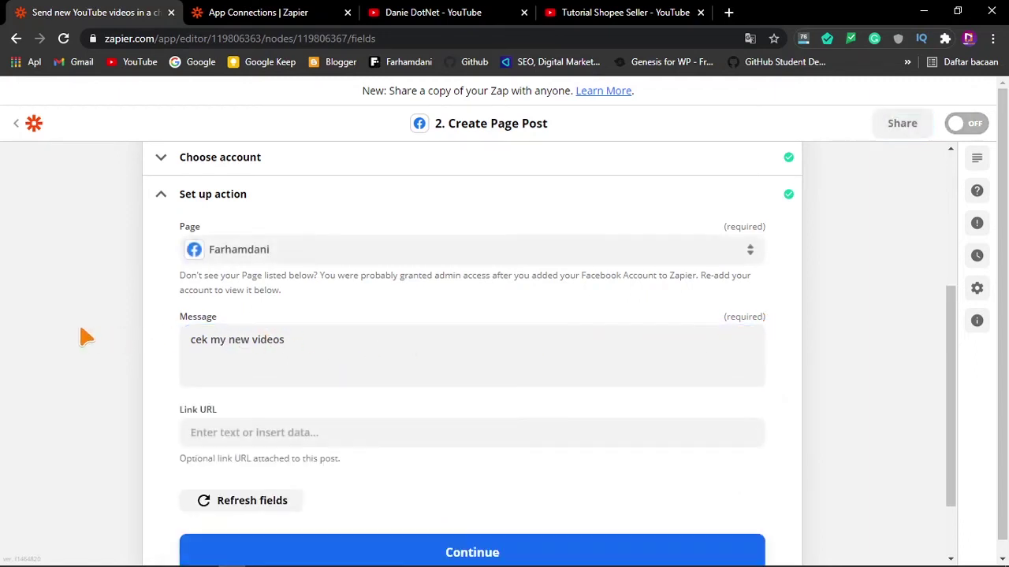
Insert the trigger's Youtube.com URL data into the post's Link URL and continue to the action test
click(303, 436)
scroll(163, 446, down, 2)
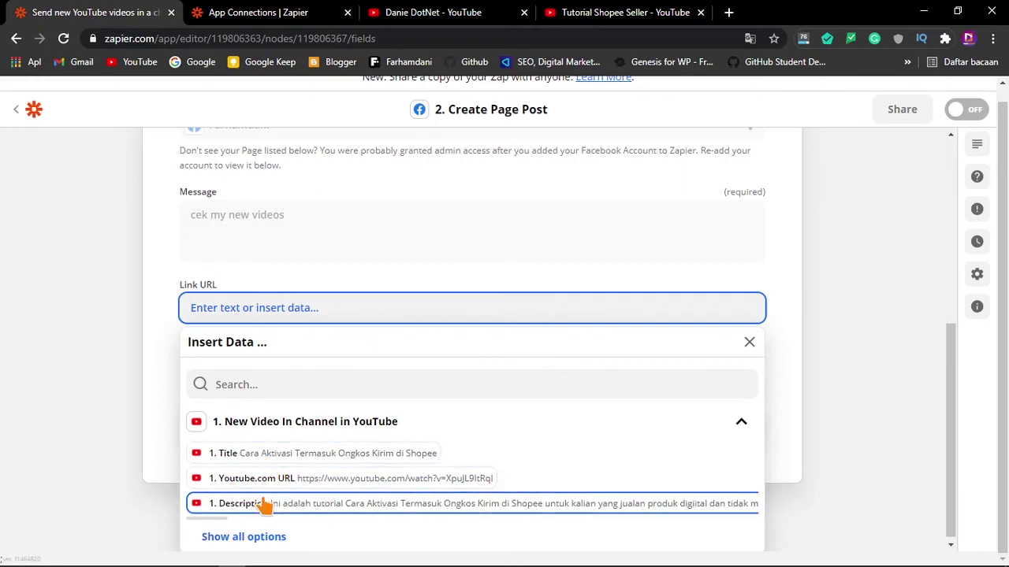
click(299, 487)
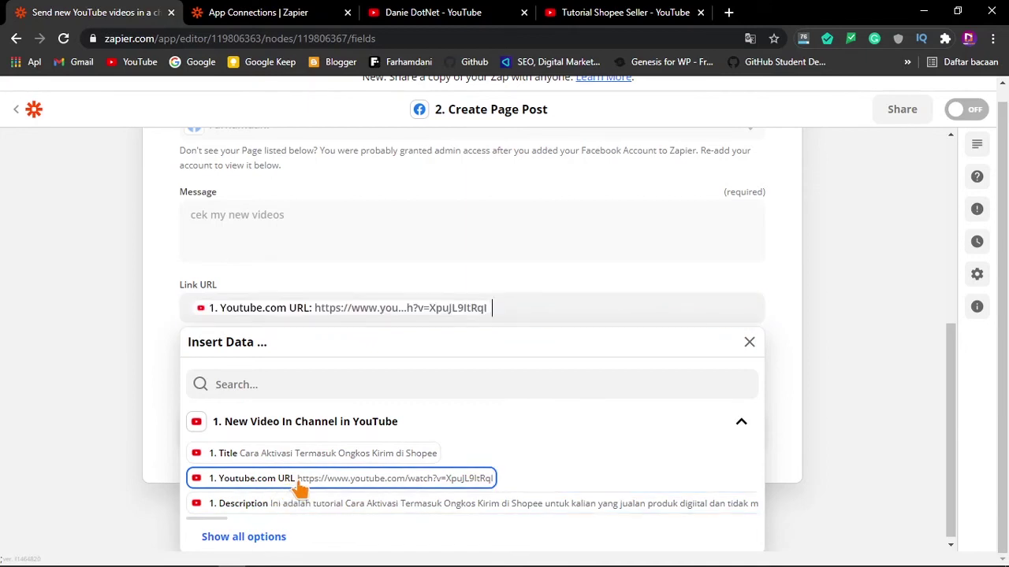
click(74, 335)
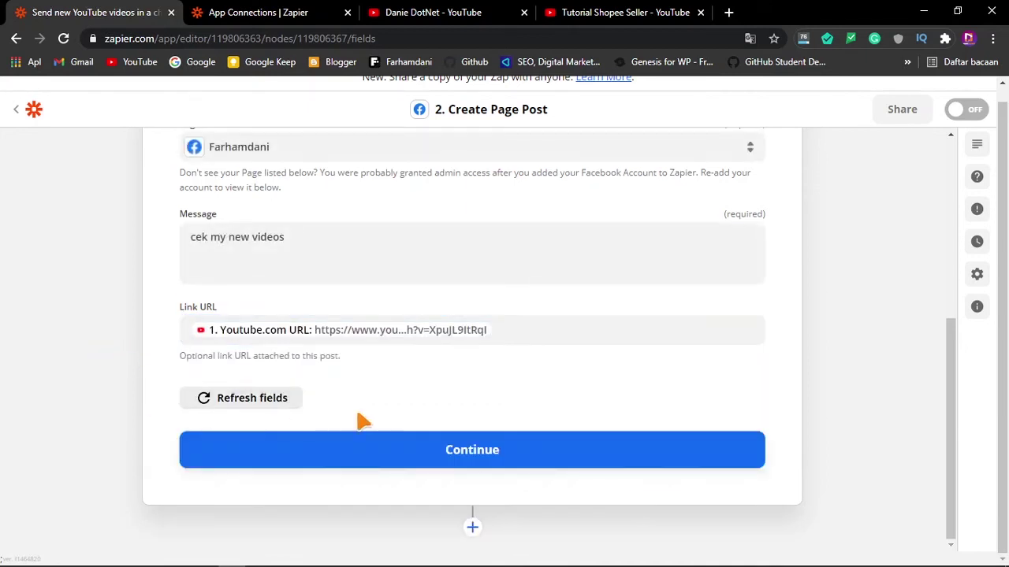
click(475, 451)
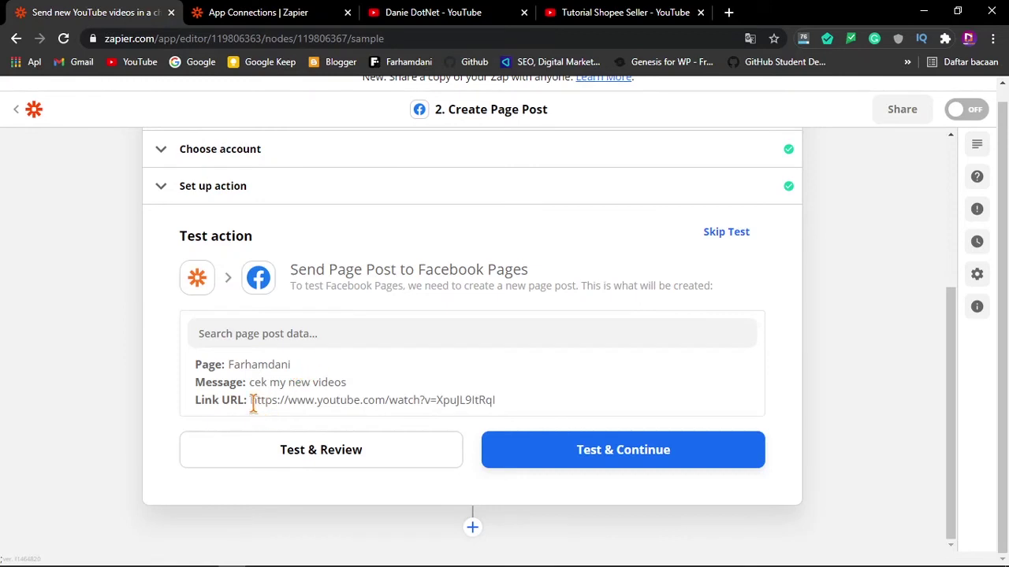
Check the Link URL in the page post preview, and run the action test by sending the post to Facebook Pages
drag(251, 400, 499, 405)
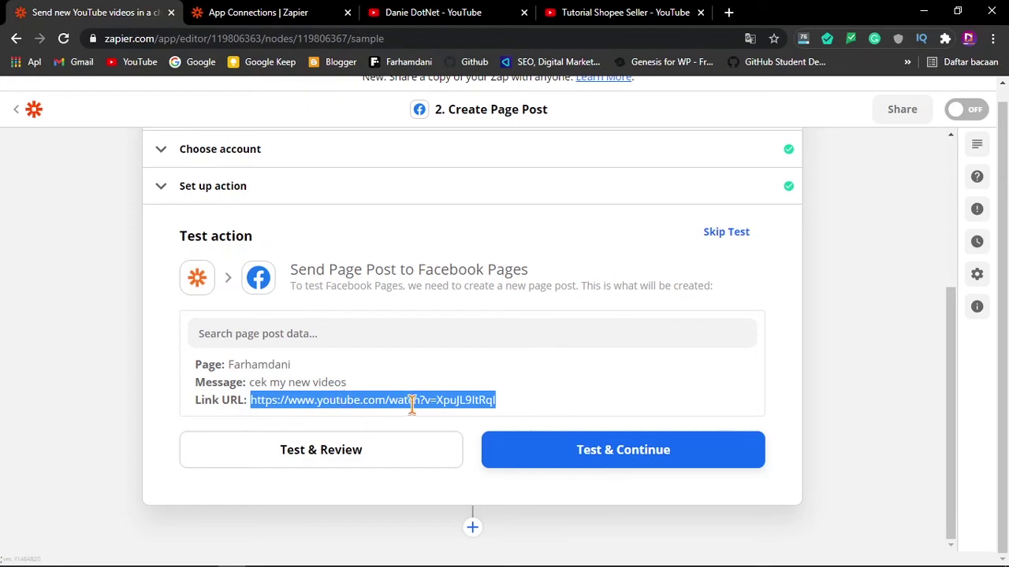
click(427, 387)
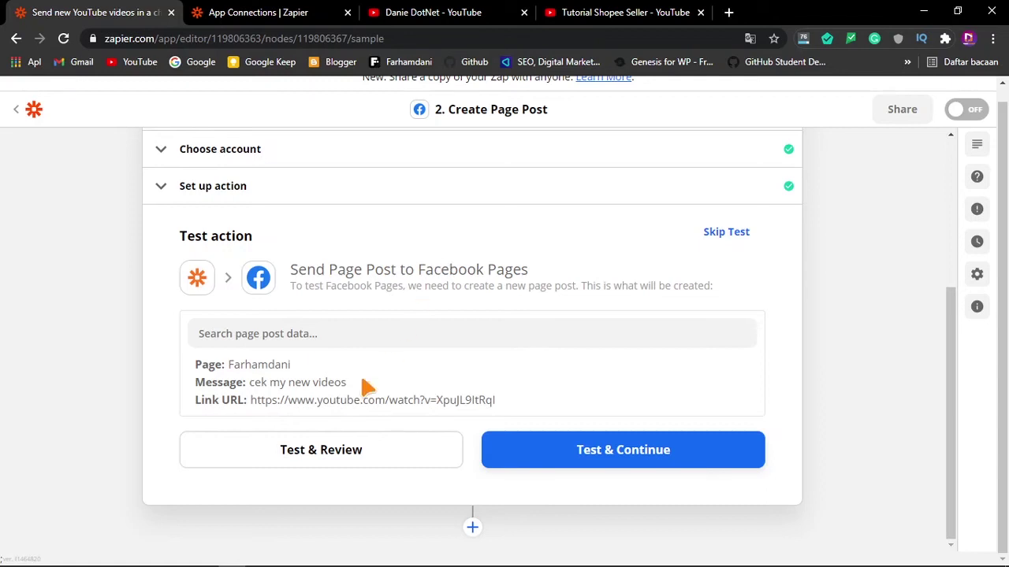
drag(253, 402, 487, 417)
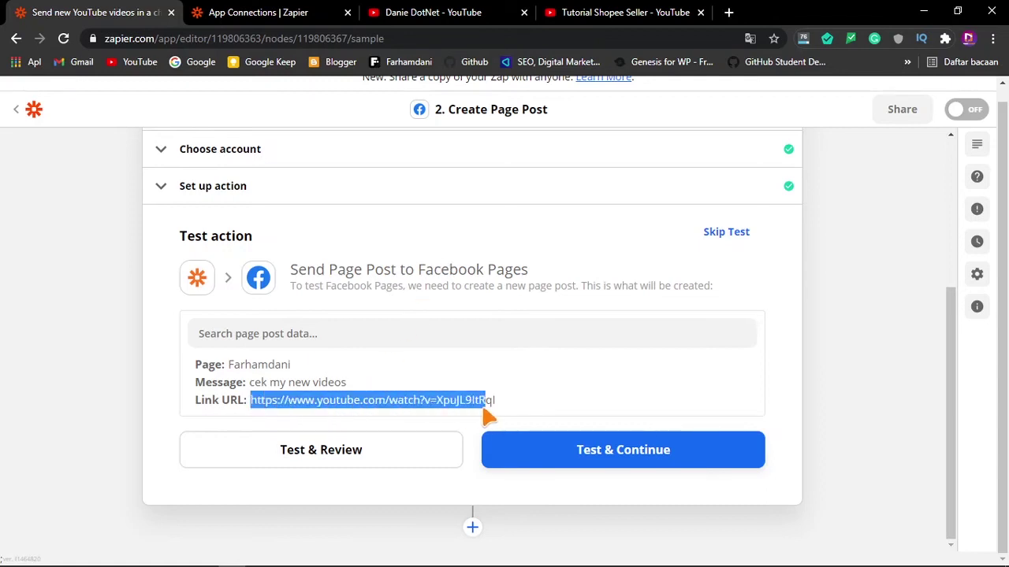
click(416, 379)
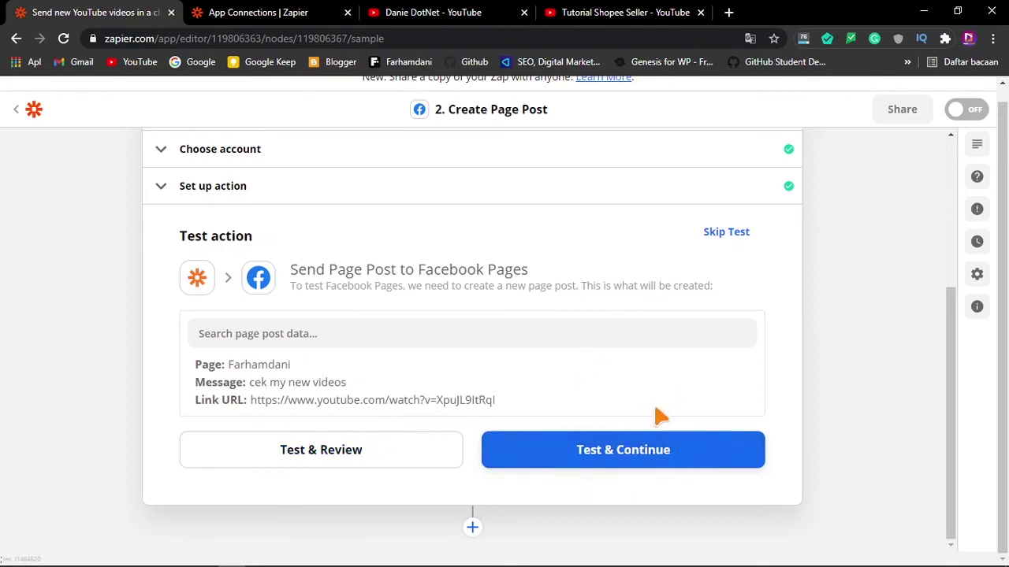
click(612, 453)
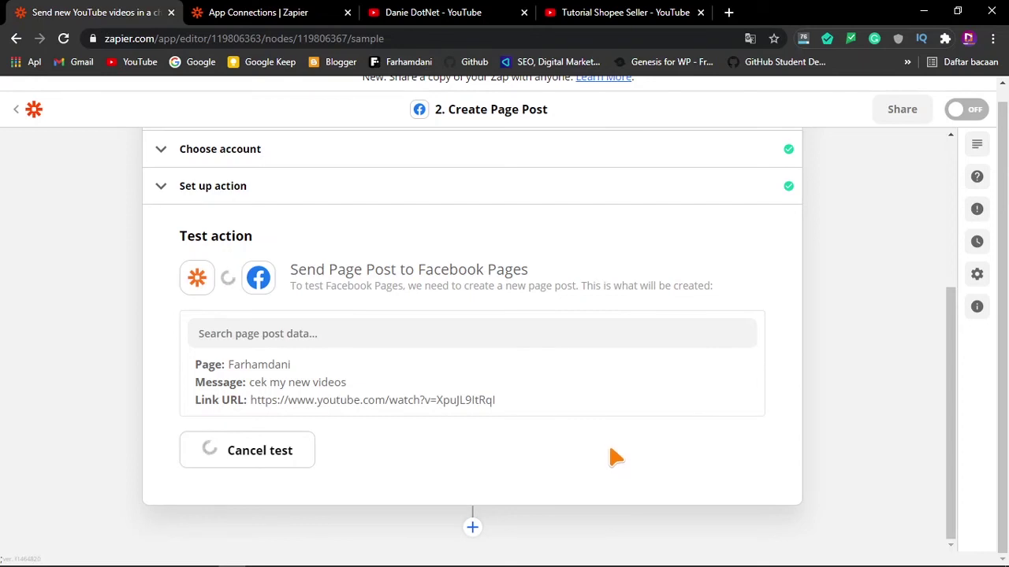
Open facebook.com in a new browser tab, and return to the Zap to check the page post test result
click(729, 14)
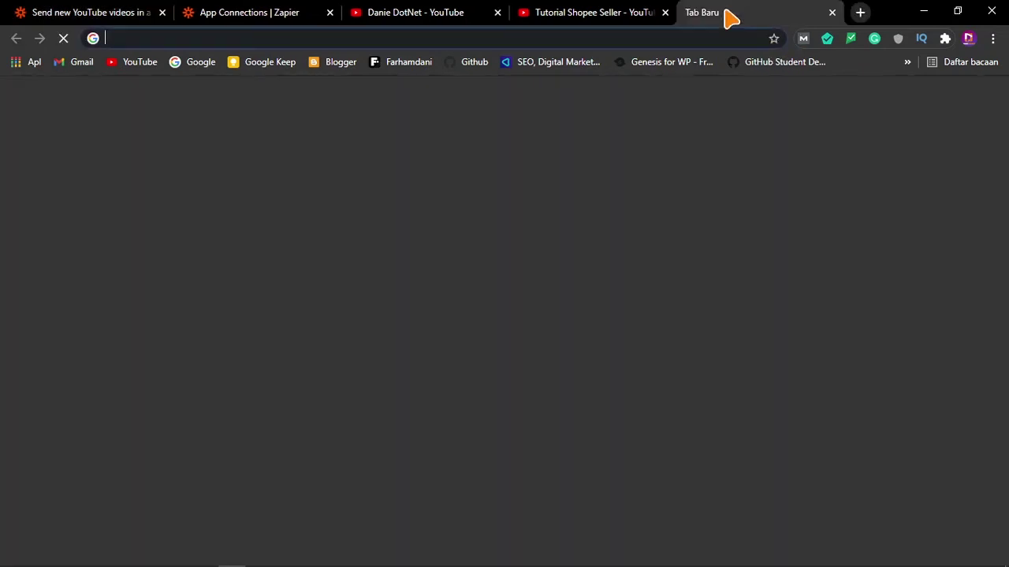
text(face)
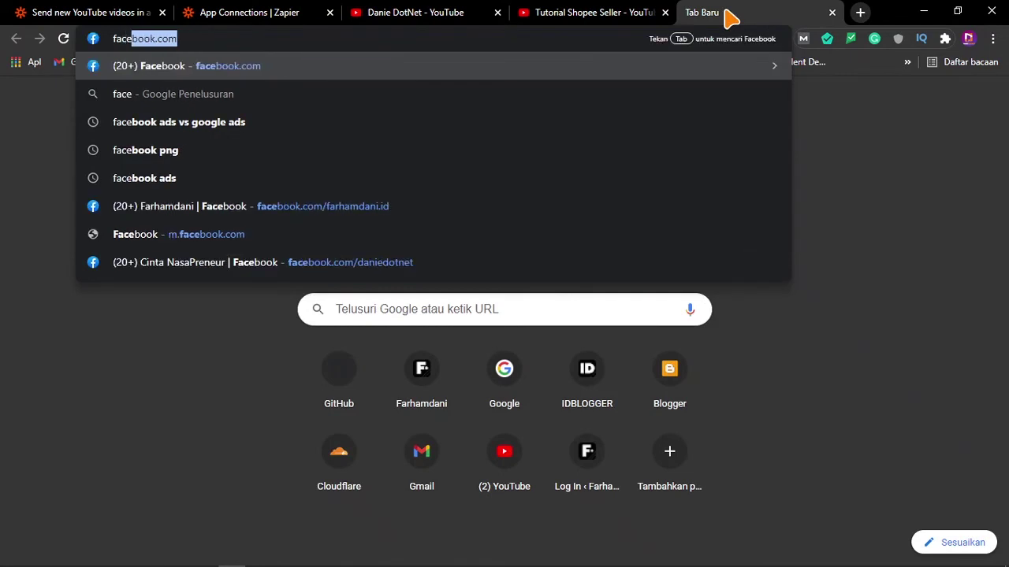
key(Return)
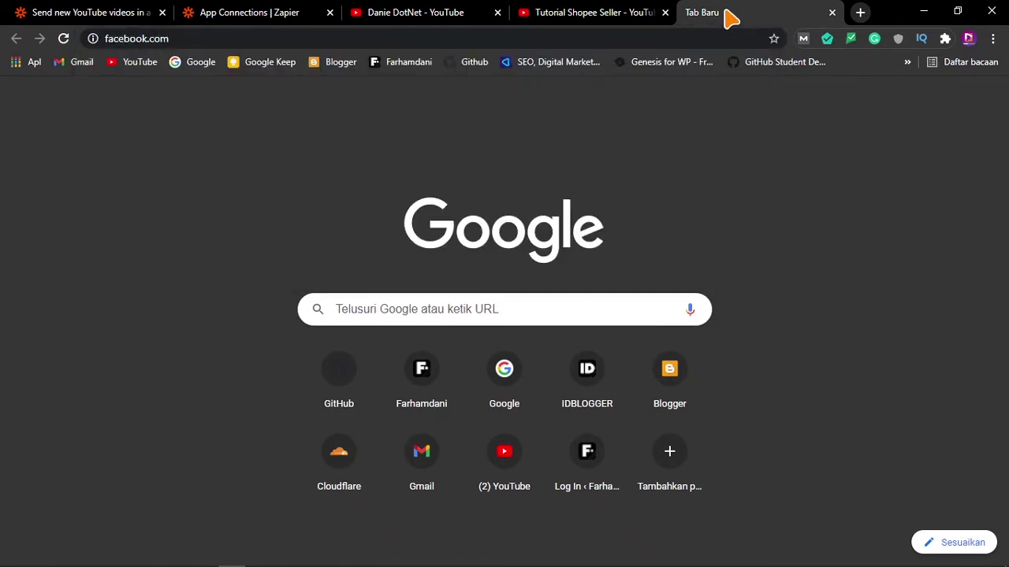
click(114, 12)
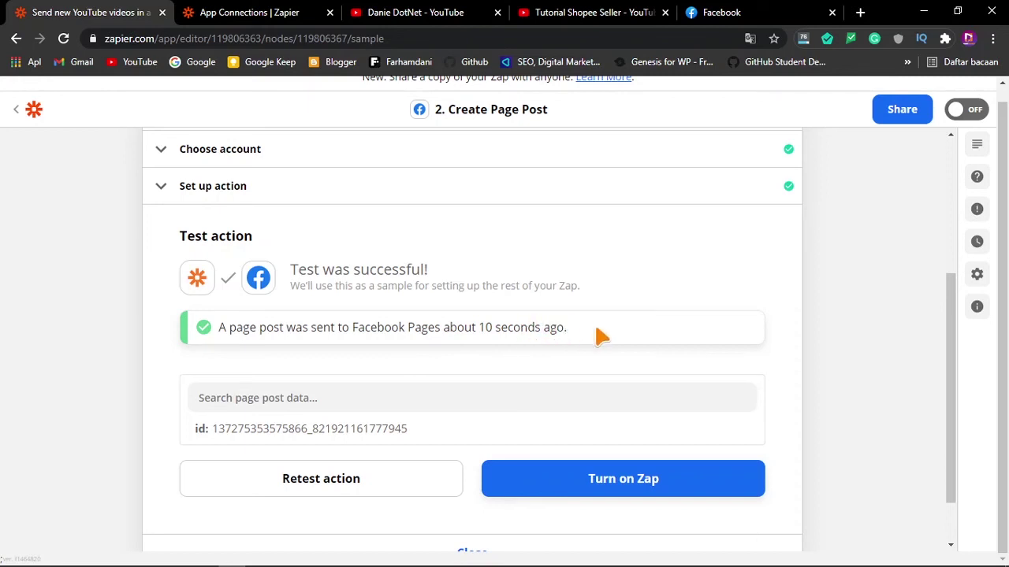
drag(595, 329, 221, 340)
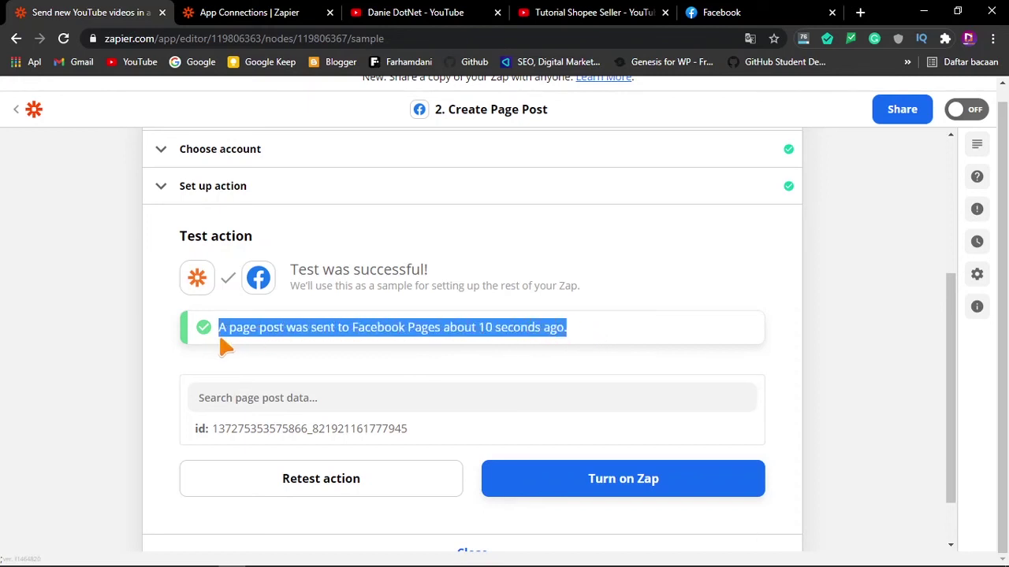
Turn on the Zap, and check the Free Plan's task and Zap usage on the Zaps list page
scroll(662, 295, down, 1)
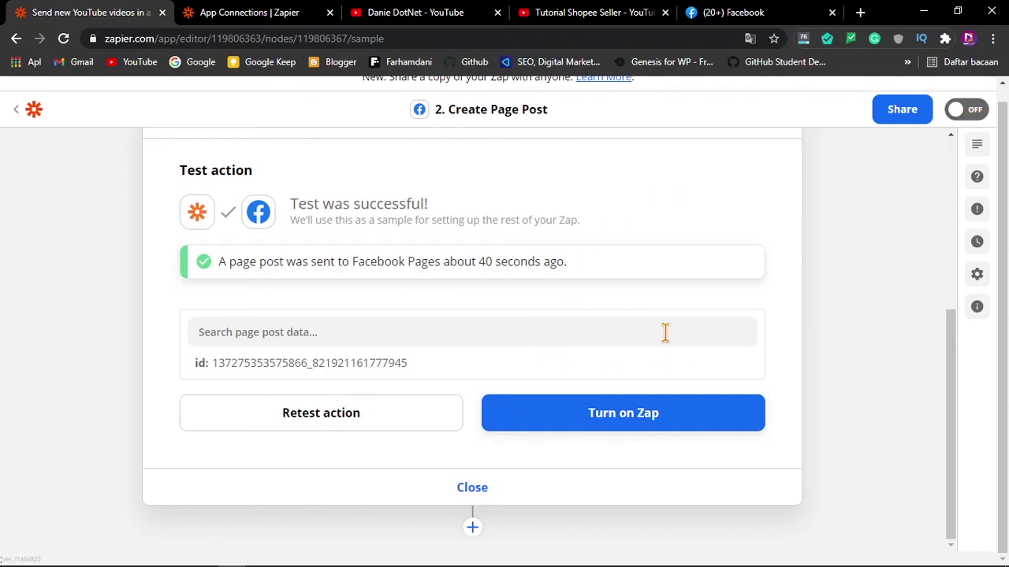
click(626, 421)
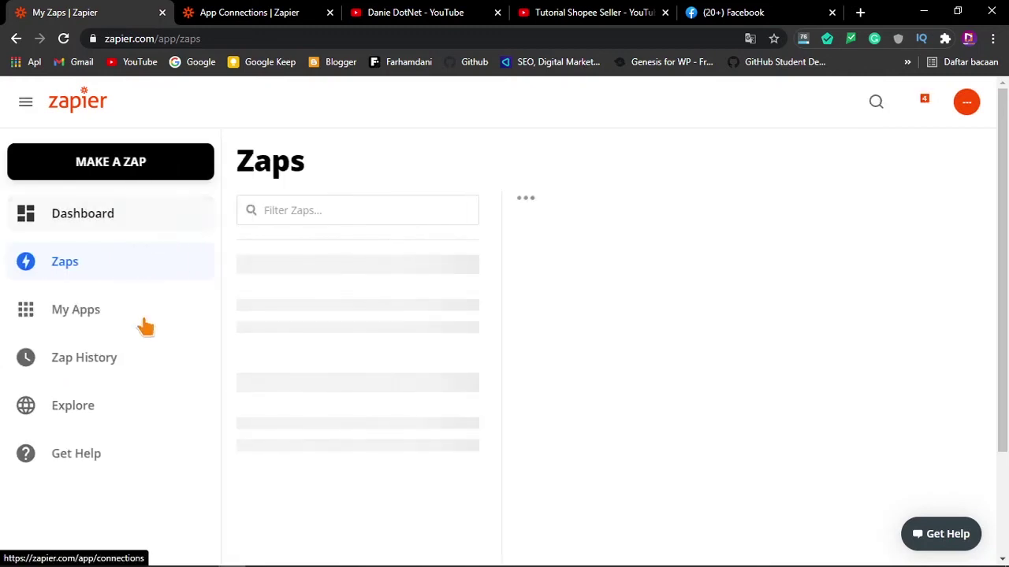
scroll(226, 369, down, 2)
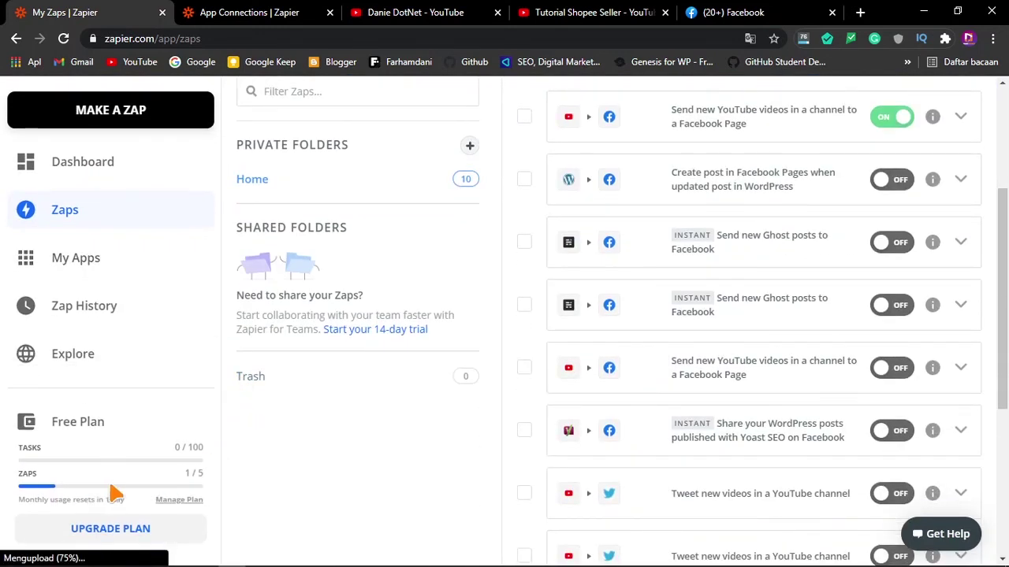
drag(184, 473, 203, 478)
drag(187, 448, 151, 447)
scroll(410, 446, up, 3)
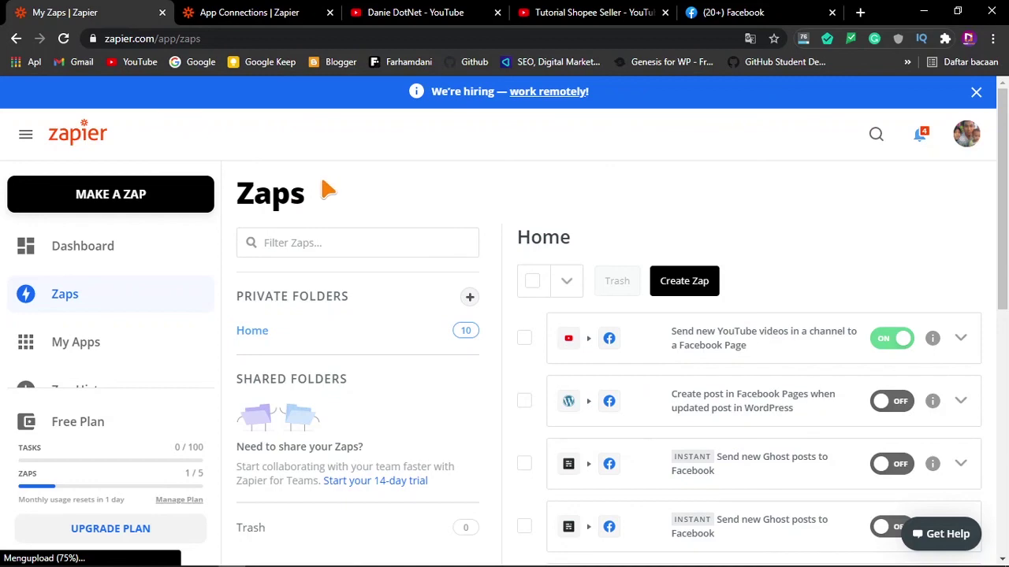
Switch to the open Facebook tab, open the Facebook Page connected to the Zap, and look for the test post
click(741, 11)
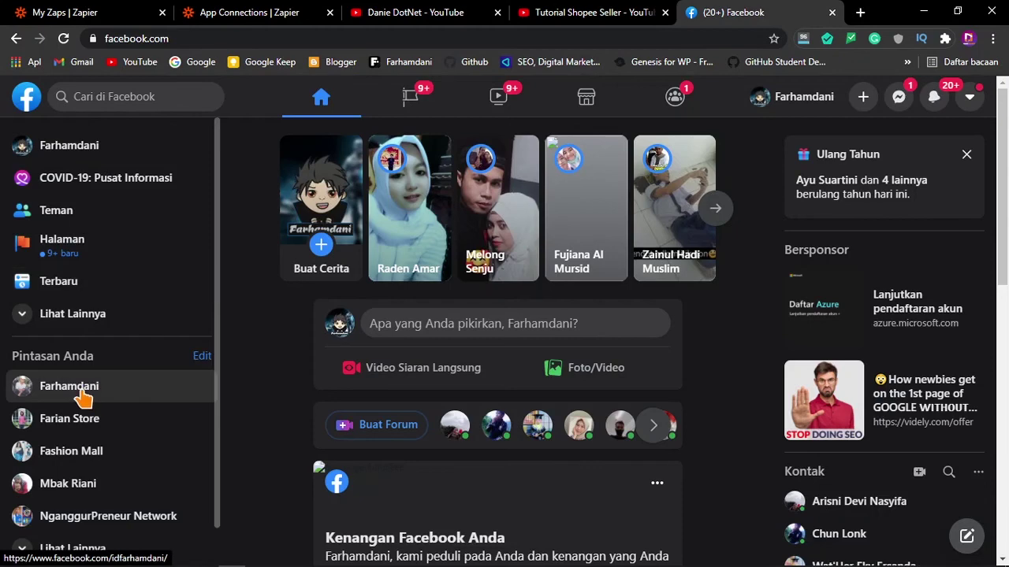
click(78, 388)
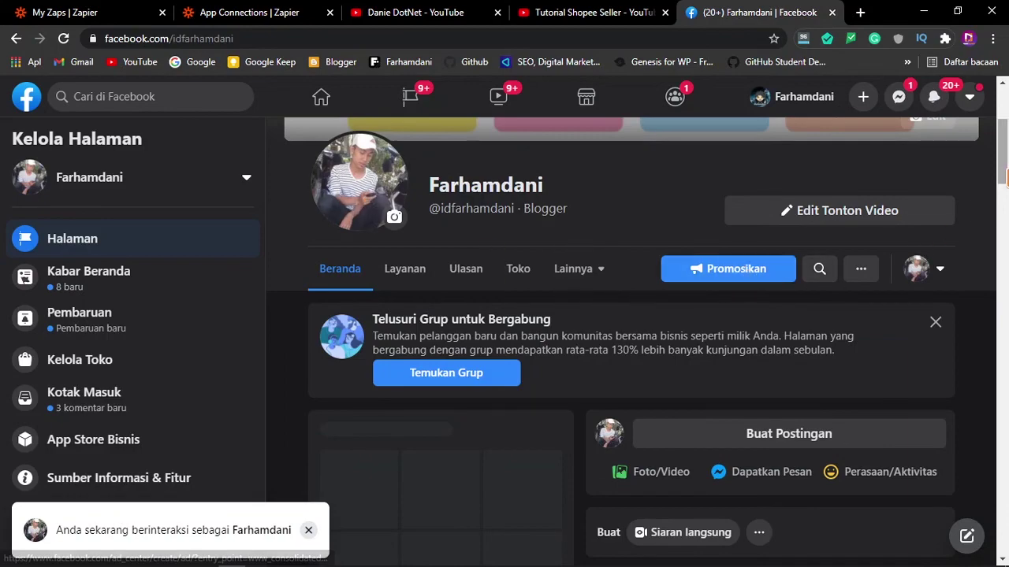
scroll(779, 283, down, 4)
scroll(631, 339, up, 3)
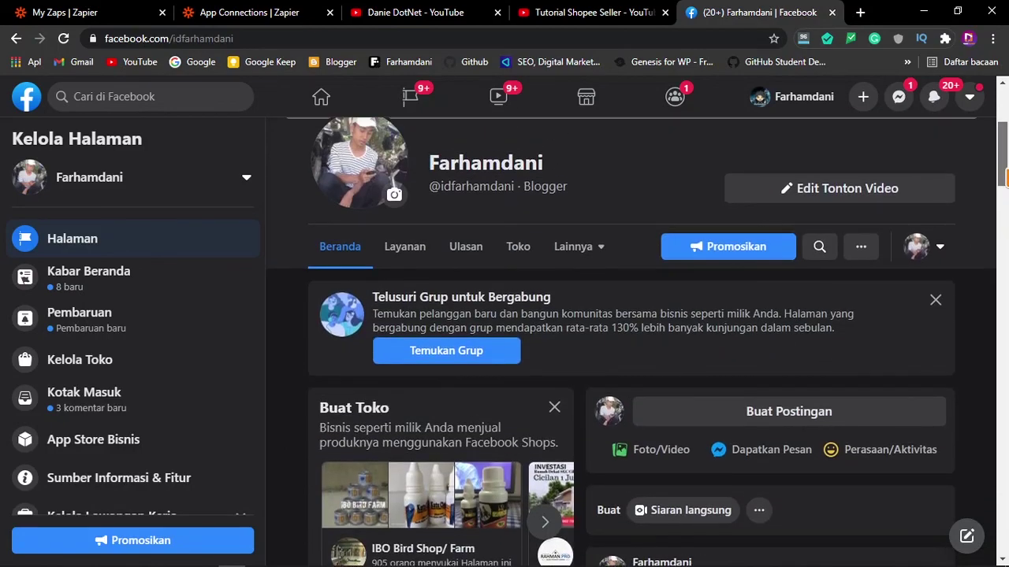
scroll(631, 339, down, 1)
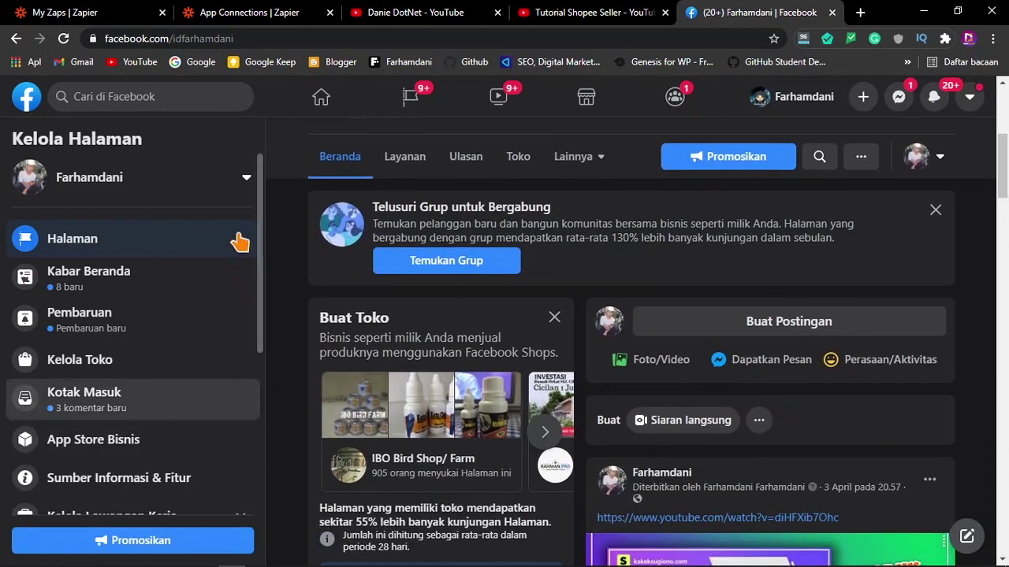
Reload the Facebook Page and examine the "cek my new videos" post published by Zapier, including its YouTube link preview
click(63, 38)
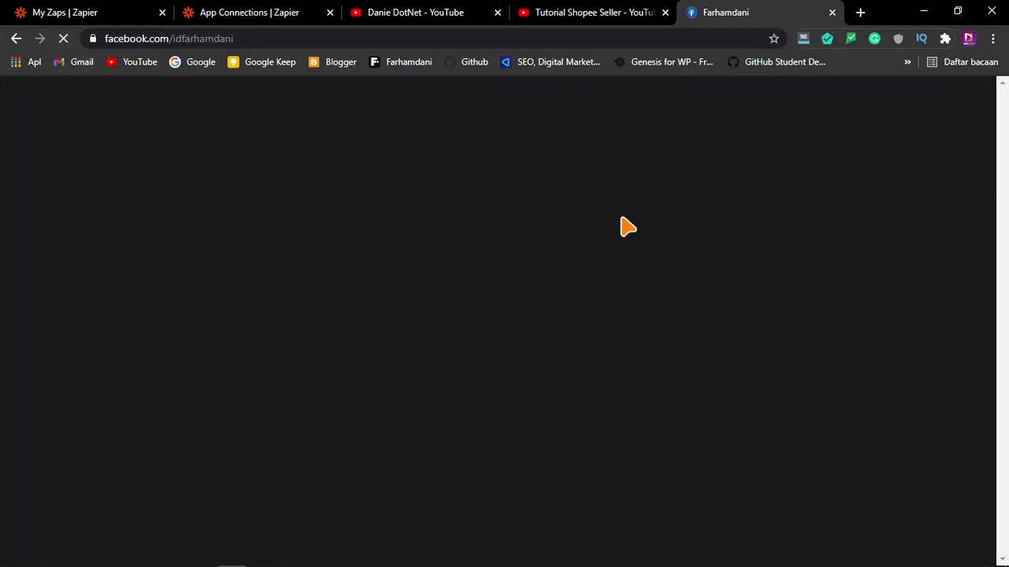
scroll(558, 322, down, 2)
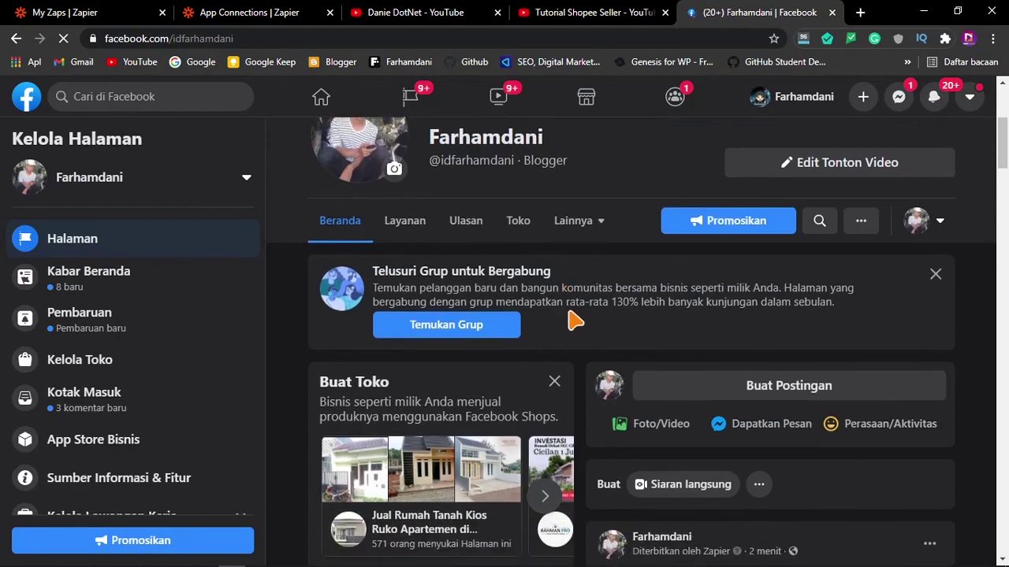
scroll(553, 319, down, 3)
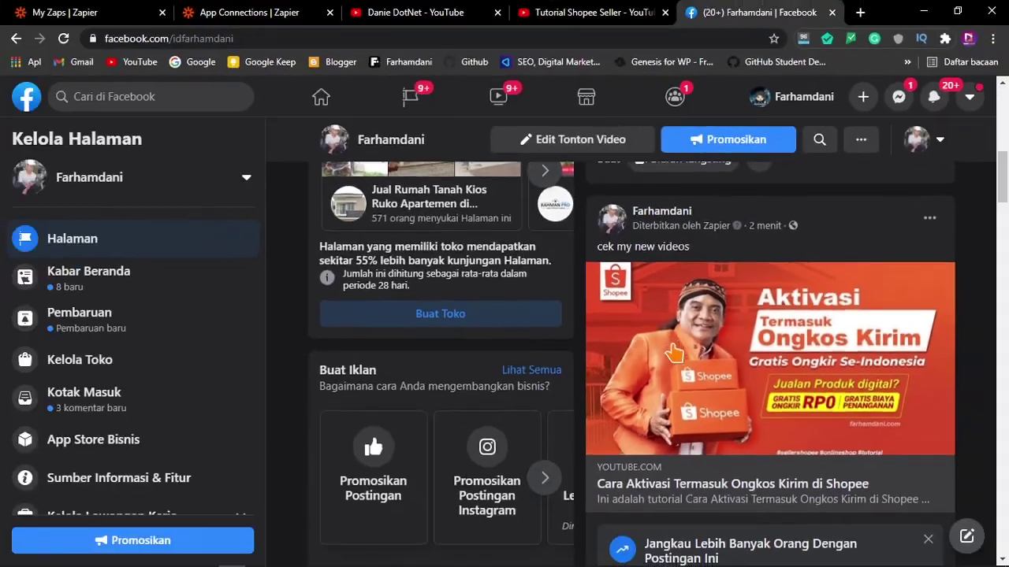
scroll(673, 353, down, 1)
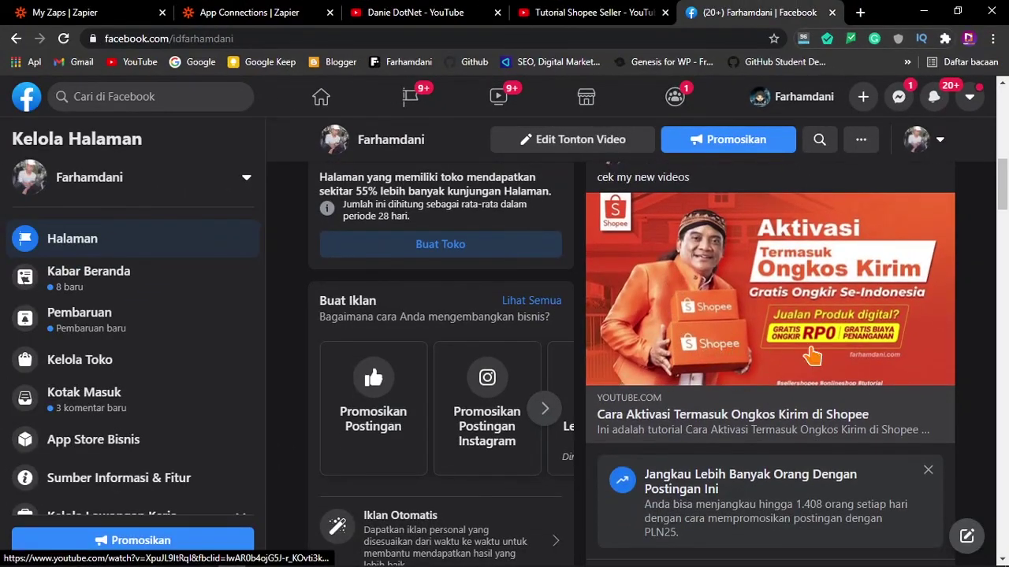
scroll(761, 294, down, 1)
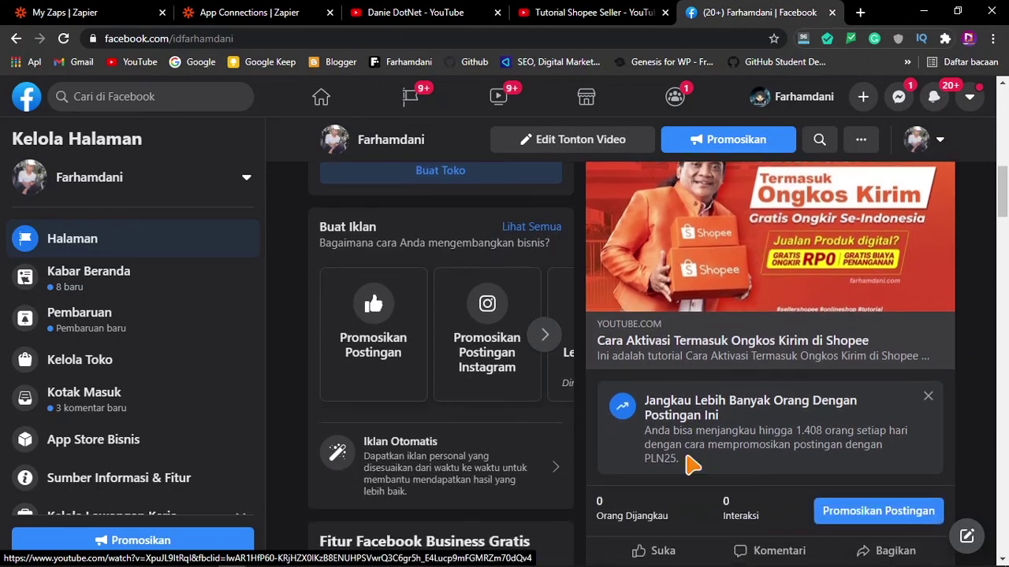
Like the "cek my new videos" post and dismiss its suggestion to reach more people
click(649, 551)
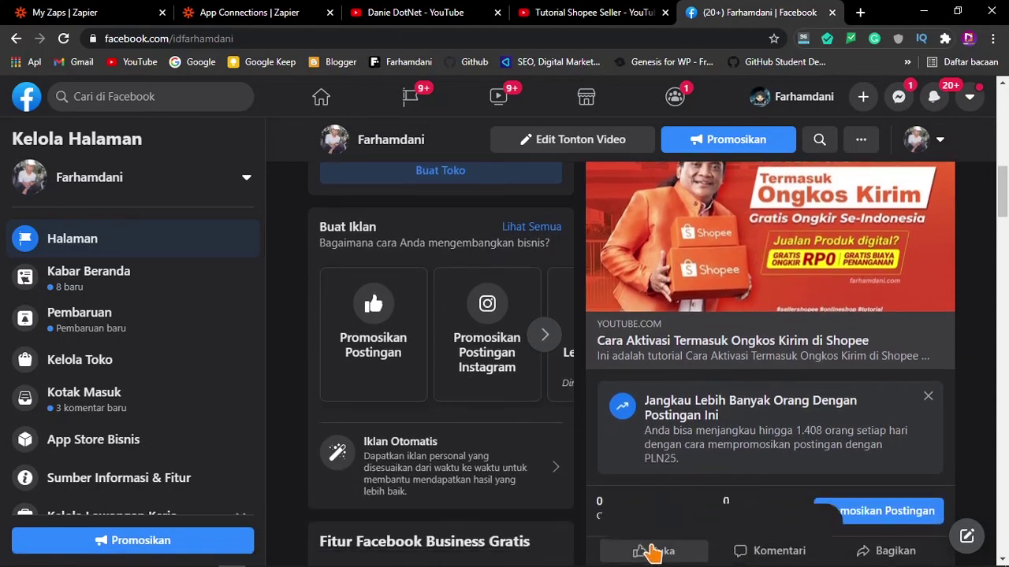
click(929, 396)
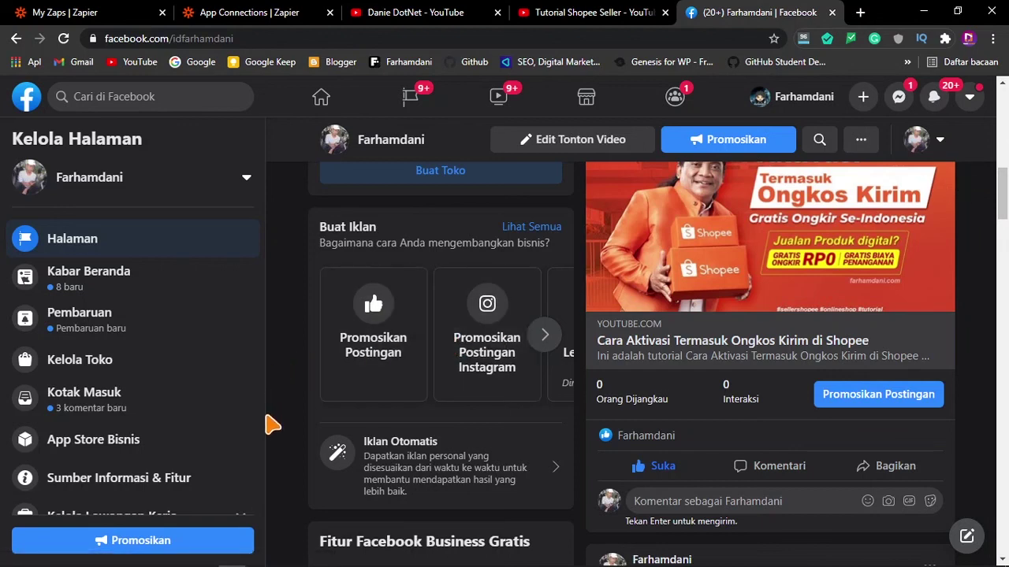
click(206, 557)
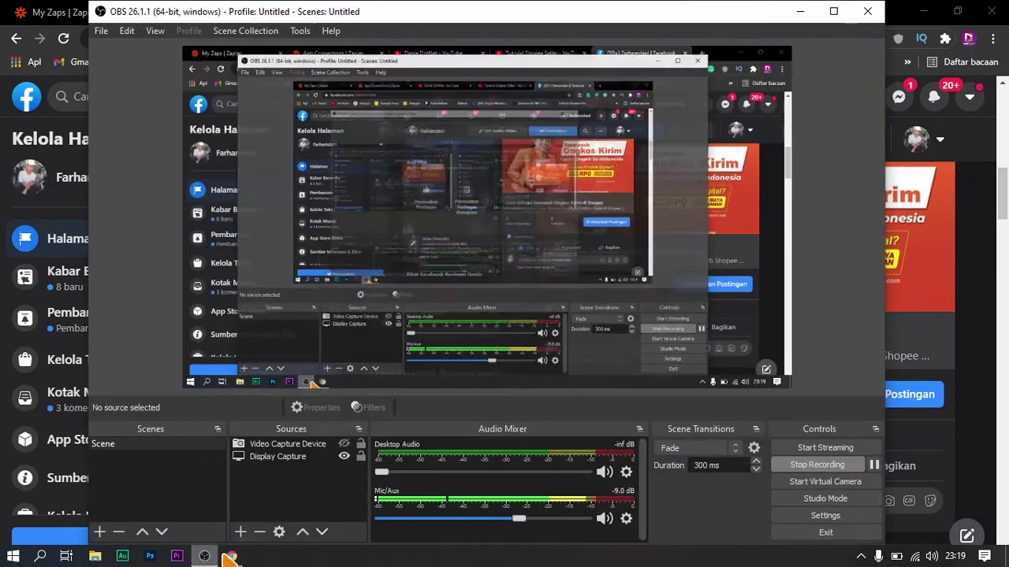